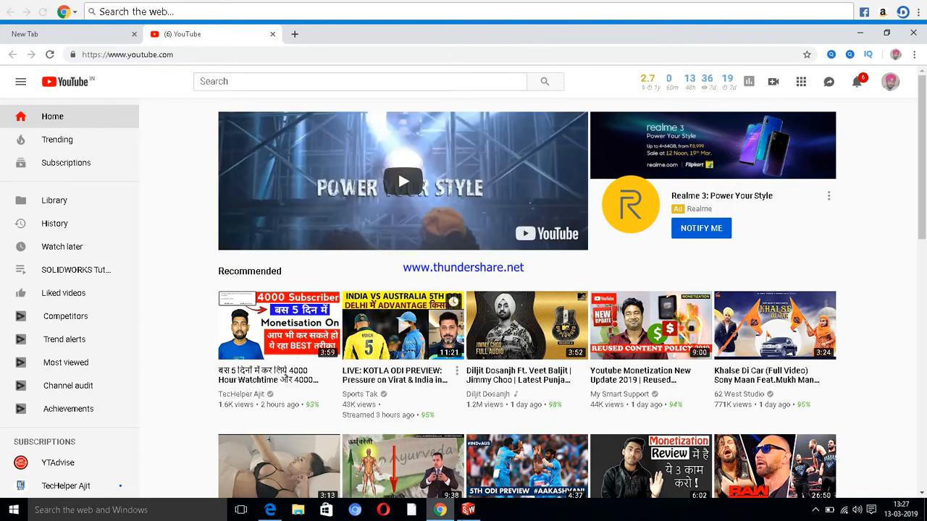
- Switch to SolidWorks and create a new part document
mouse_move(469, 511)
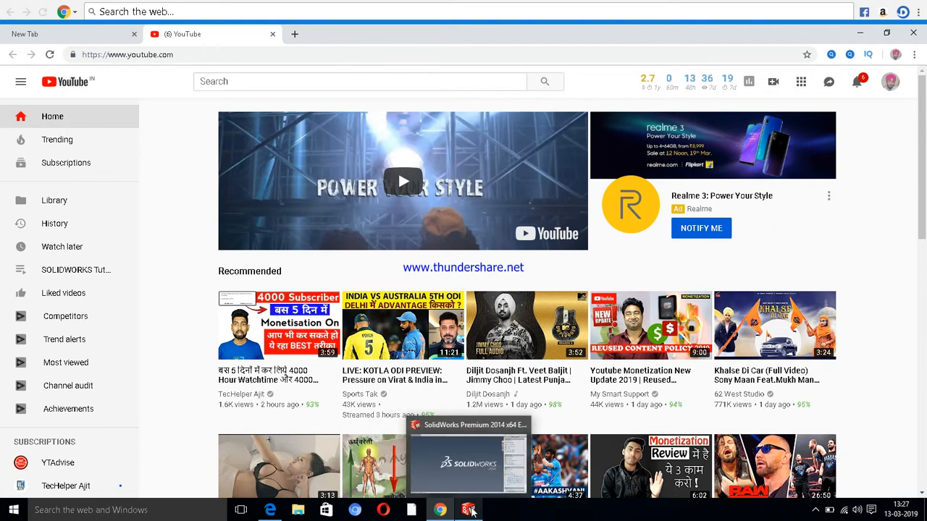
left_click(469, 510)
left_click(114, 33)
left_click(117, 48)
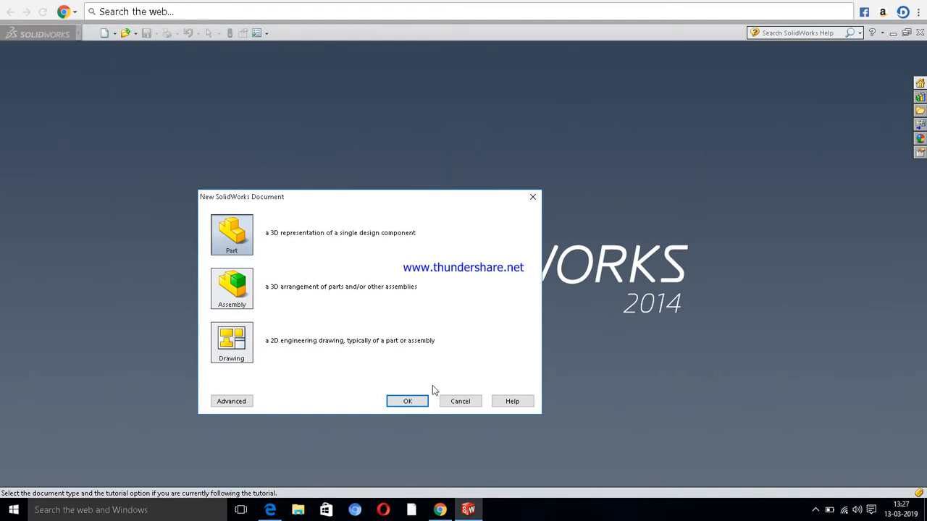
left_click(406, 402)
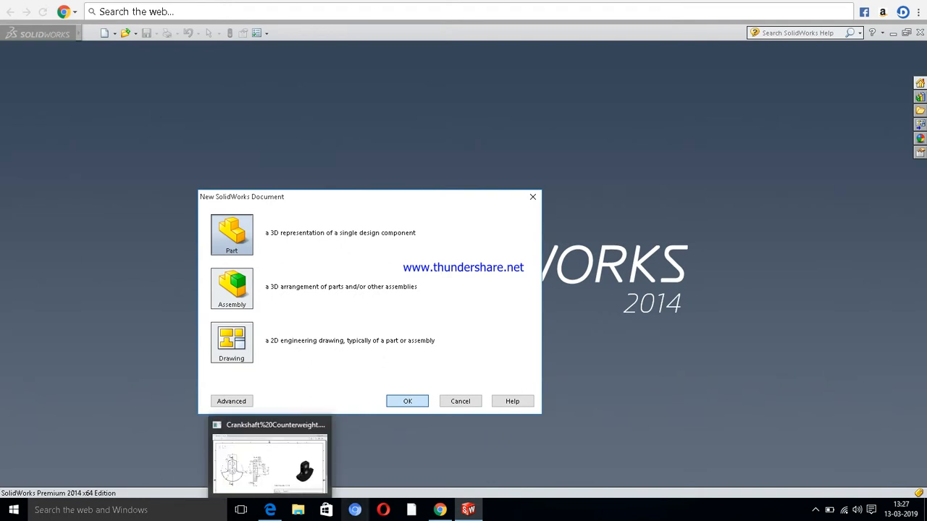
- Switch to the Crankshaft Counterweight PDF drawing in Edge, examine the part's views and dimensions, and return to SolidWorks
left_click(275, 509)
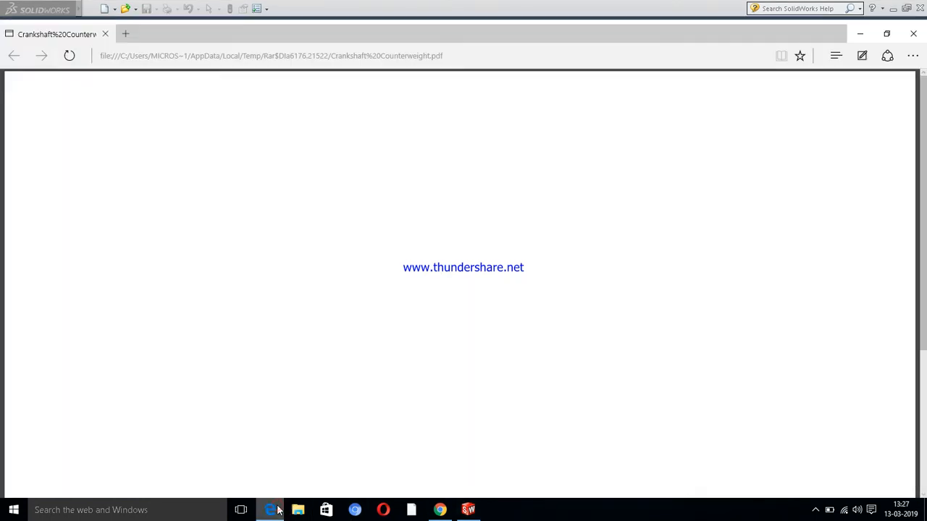
left_click(275, 509)
left_click(275, 510)
left_click(275, 510)
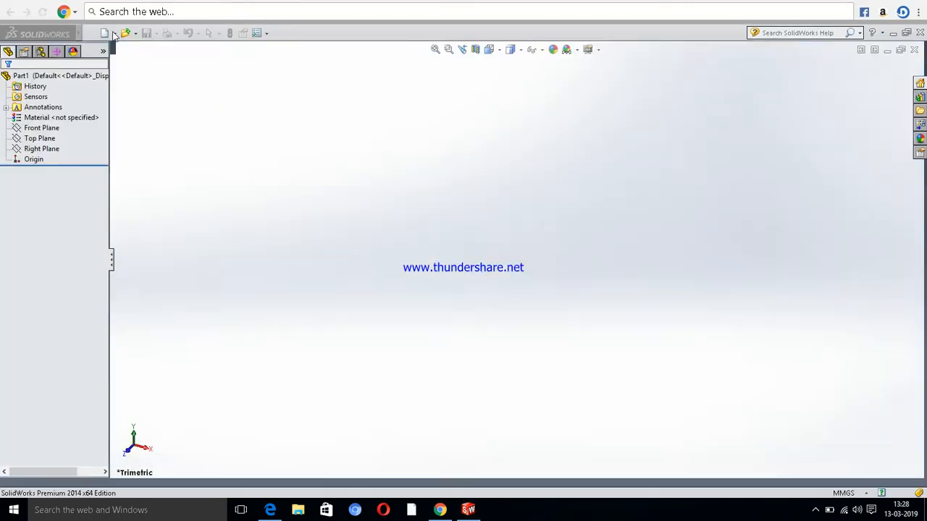
- Start a new sketch on the Front Plane
left_click(47, 186)
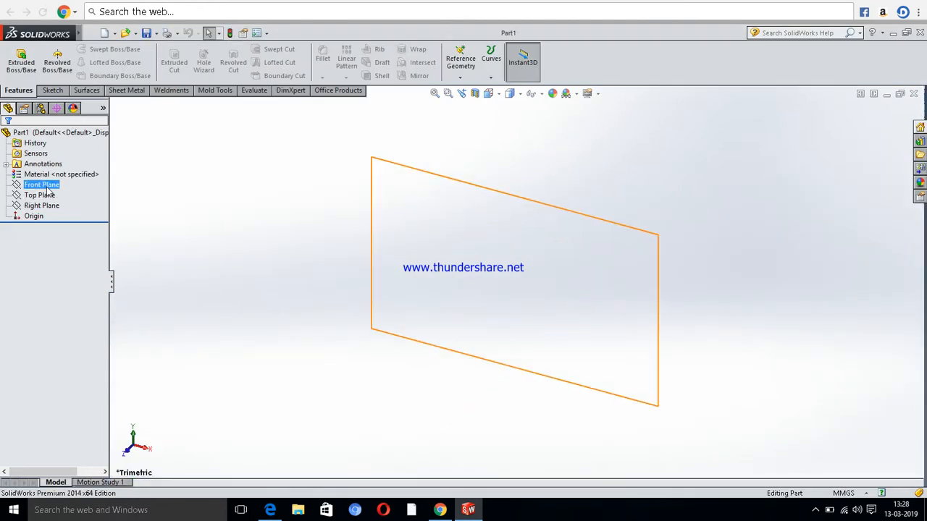
left_click(46, 186)
left_click(55, 170)
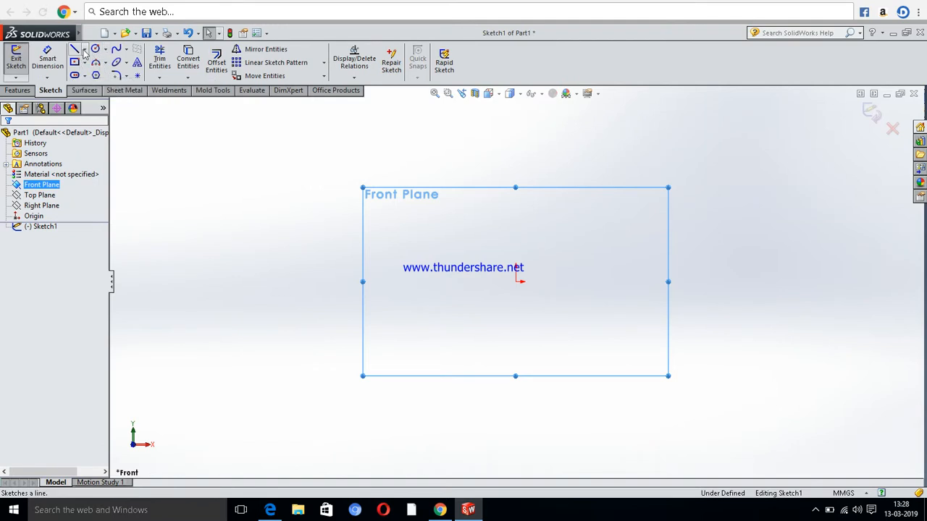
- Draw infinite-length horizontal and vertical construction lines through the origin
key("l")
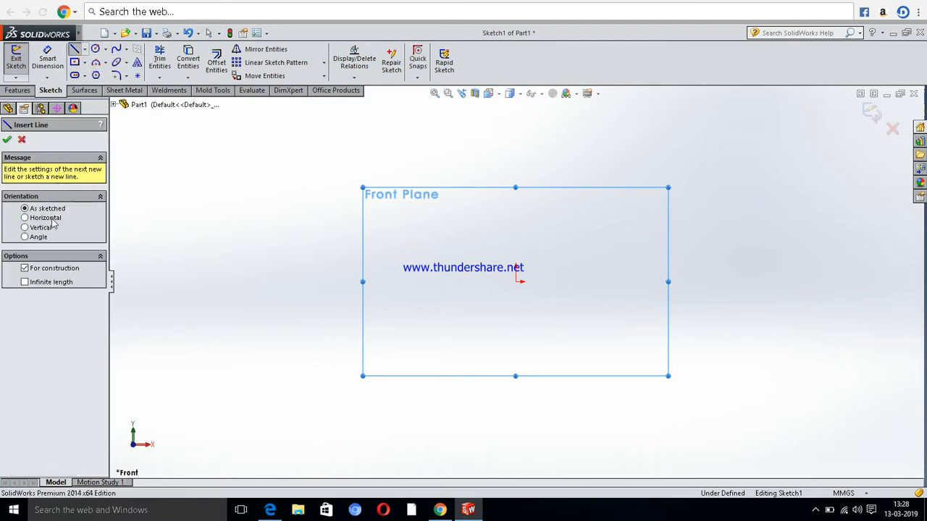
left_click(46, 218)
left_click(25, 289)
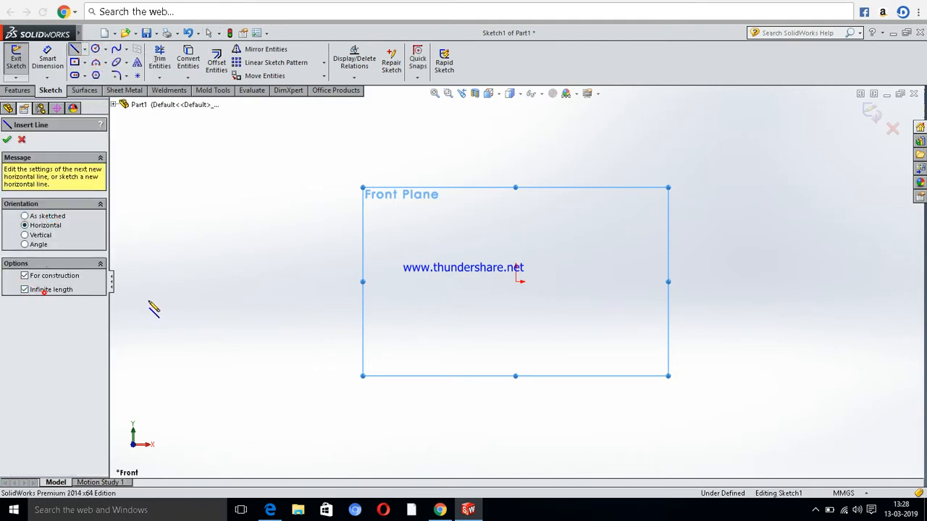
left_click(516, 282)
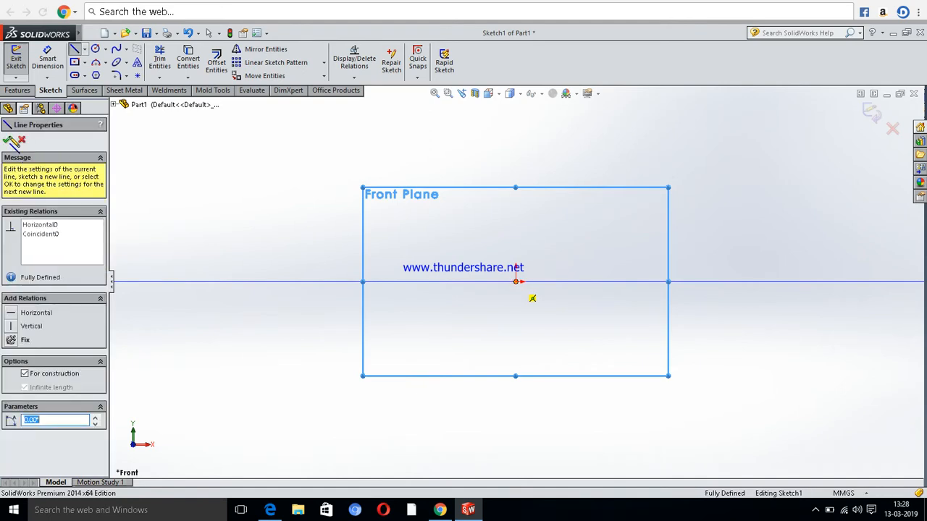
left_click(41, 236)
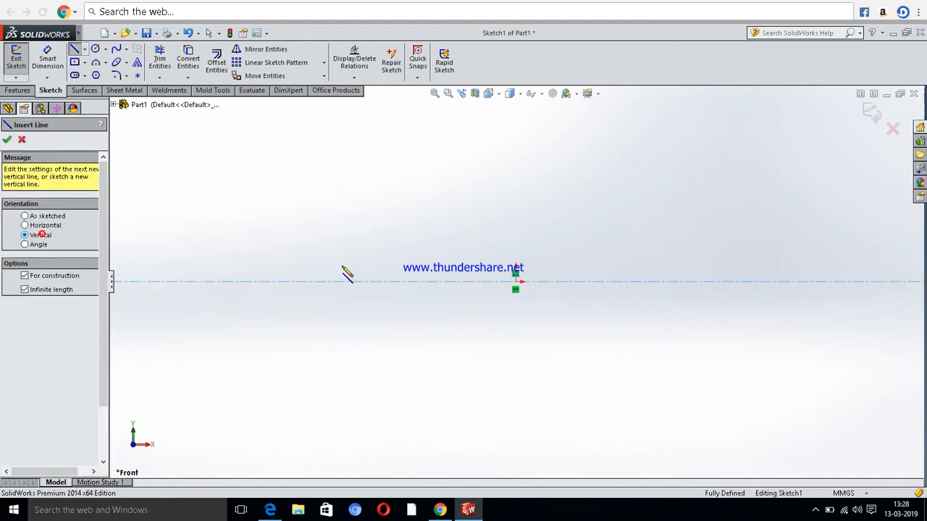
left_click(516, 282)
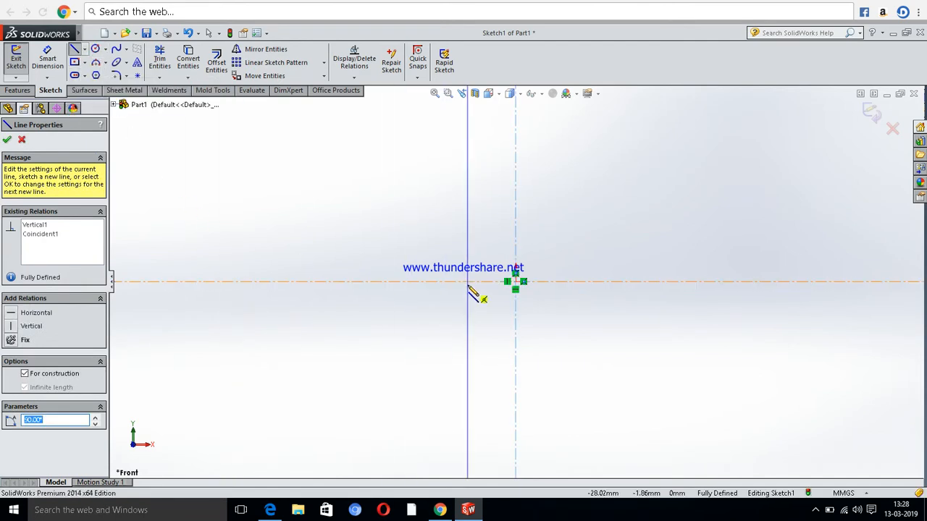
key("Escape")
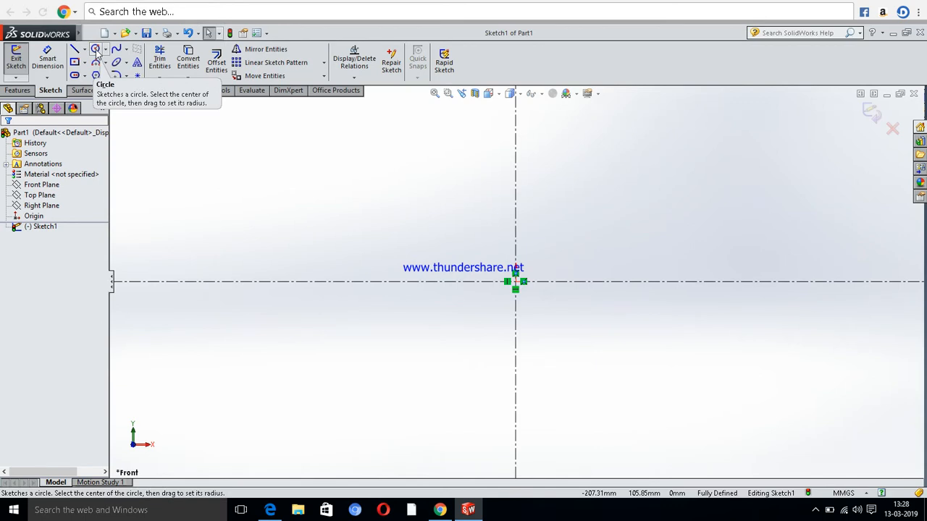
- Sketch a circle centred on the origin and set its diameter to 40 mm
left_click(95, 49)
left_click(516, 282)
left_click(410, 389)
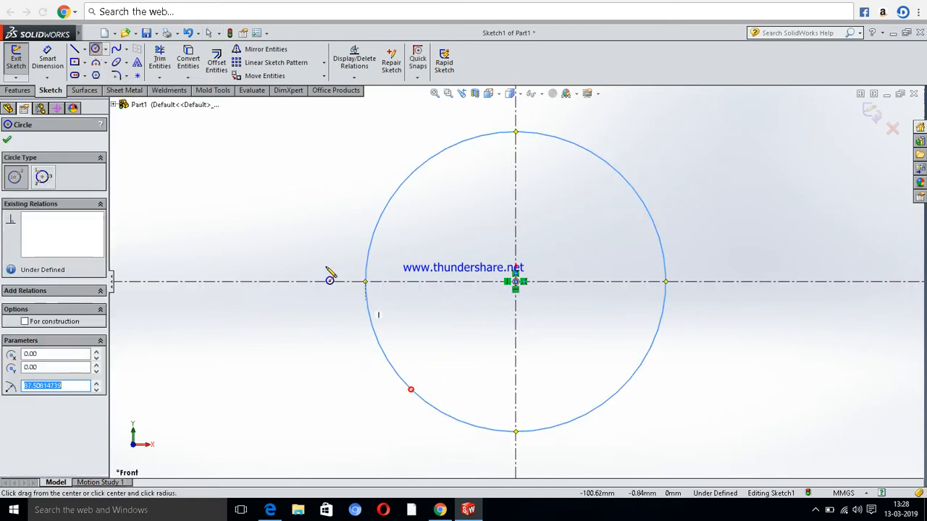
left_click(49, 59)
scroll(598, 169, "up", 4)
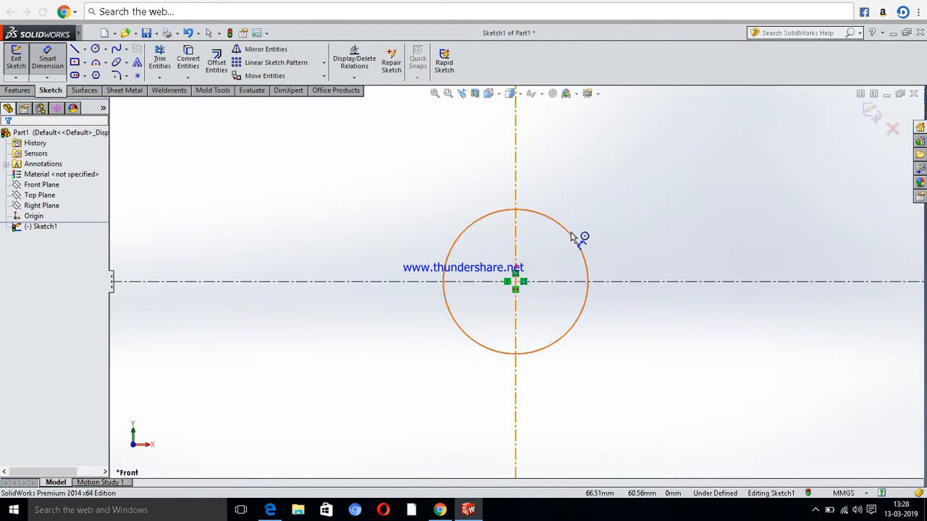
left_click(572, 236)
left_click(641, 157)
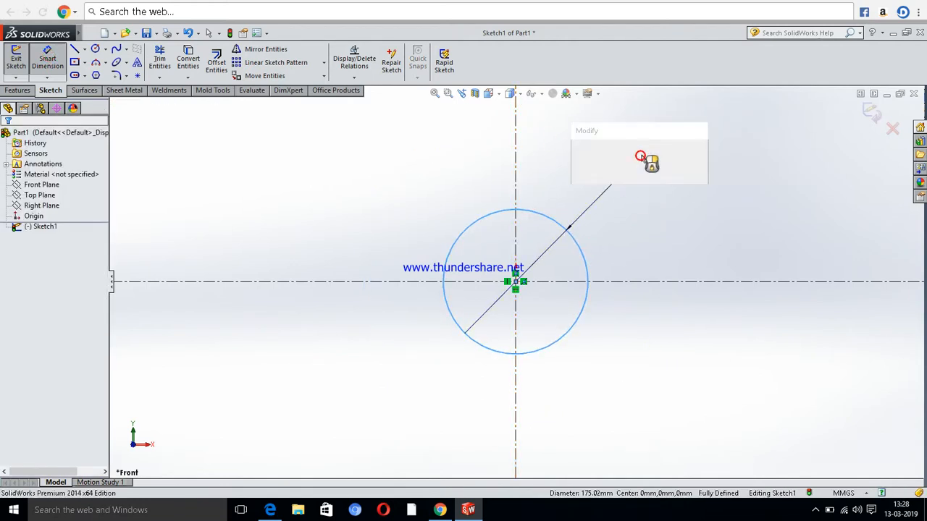
type("40")
key("Return")
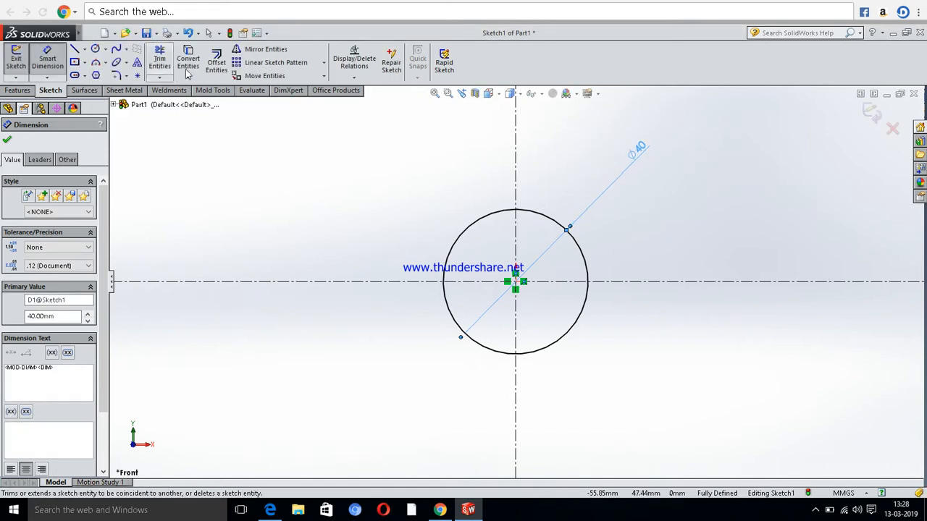
- Check the PDF drawing for the offset distance and offset the vertical construction line 8 mm to its right side
left_click(216, 61)
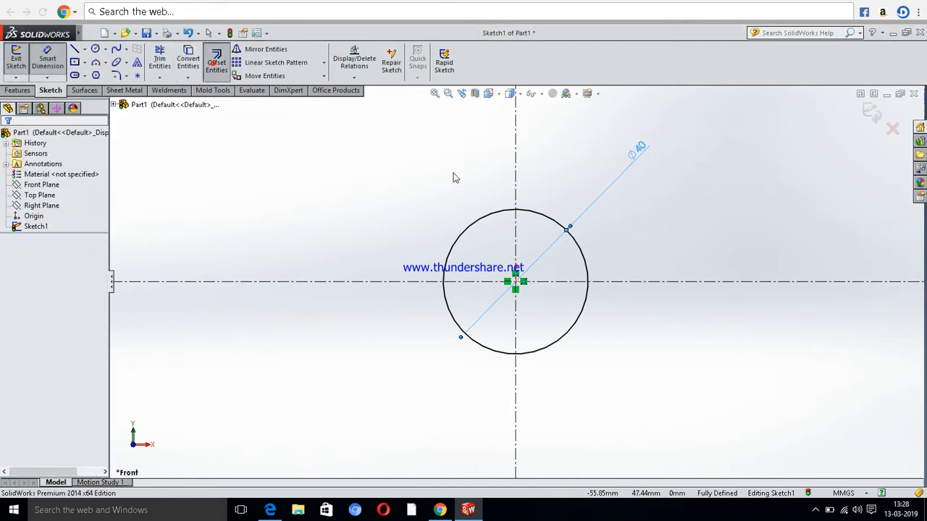
left_click(516, 154)
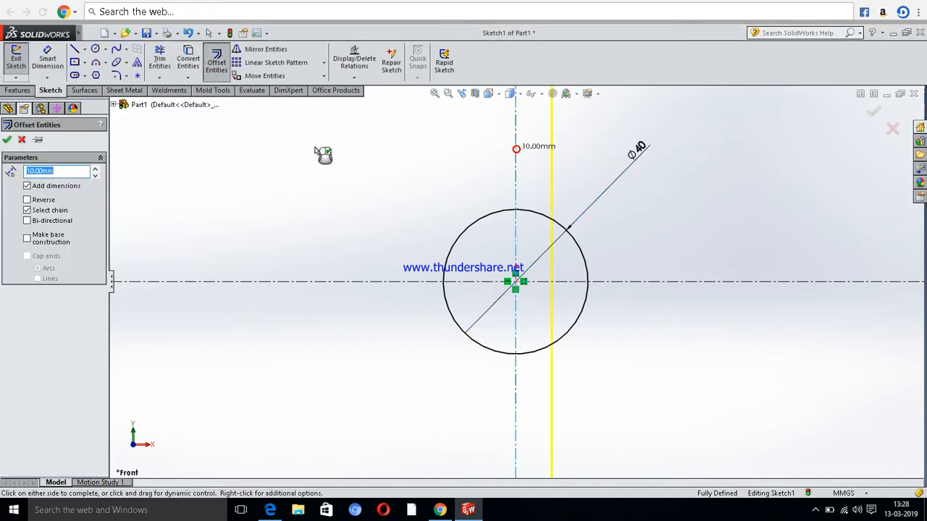
left_click(269, 509)
left_click(269, 511)
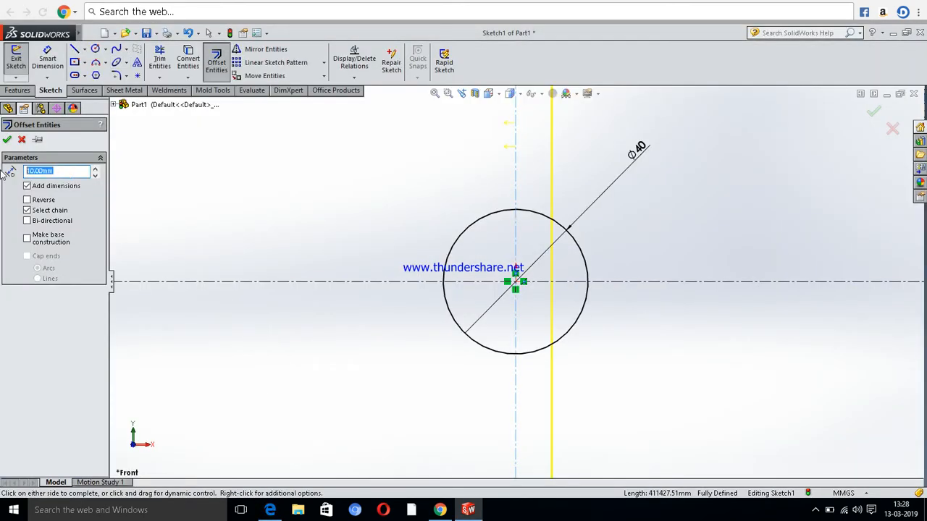
type("8")
key("Return")
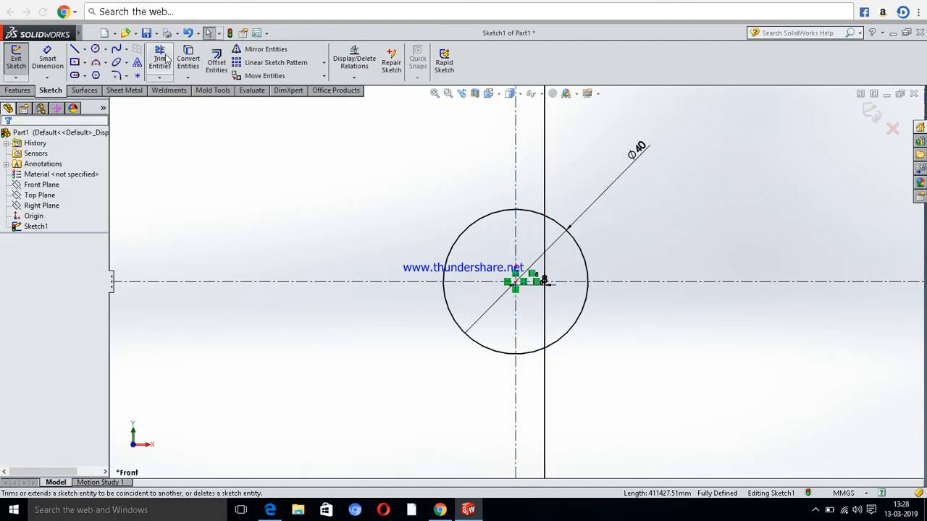
- Offset the vertical construction line 8 mm in the reversed direction, to its left side
left_click(217, 62)
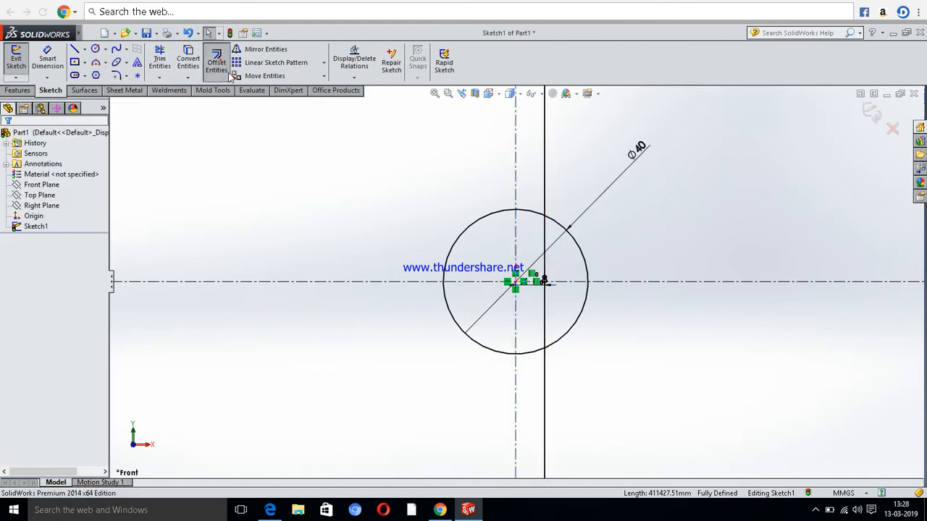
left_click(515, 154)
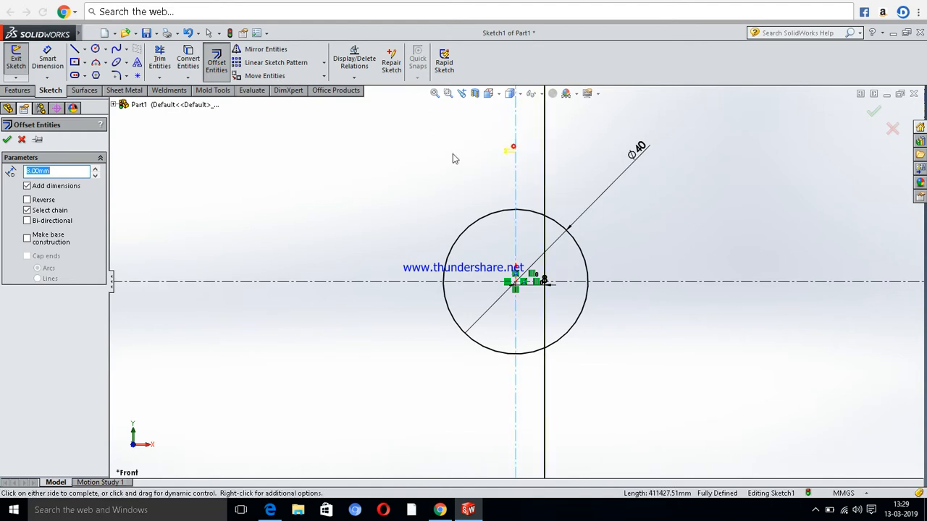
left_click(28, 200)
key("Return")
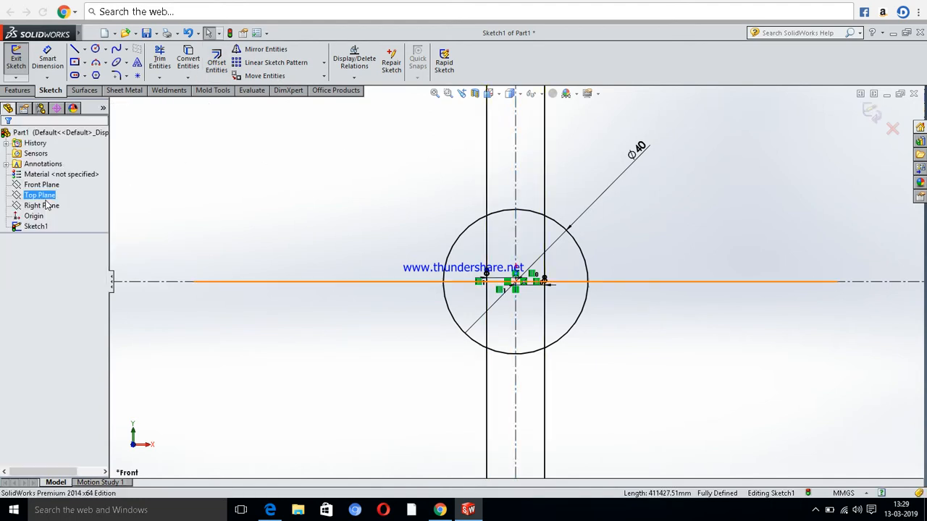
- Draw a slanted centerline from the origin to the lower-left part of the 40 mm circle
scroll(506, 279, "down", 4)
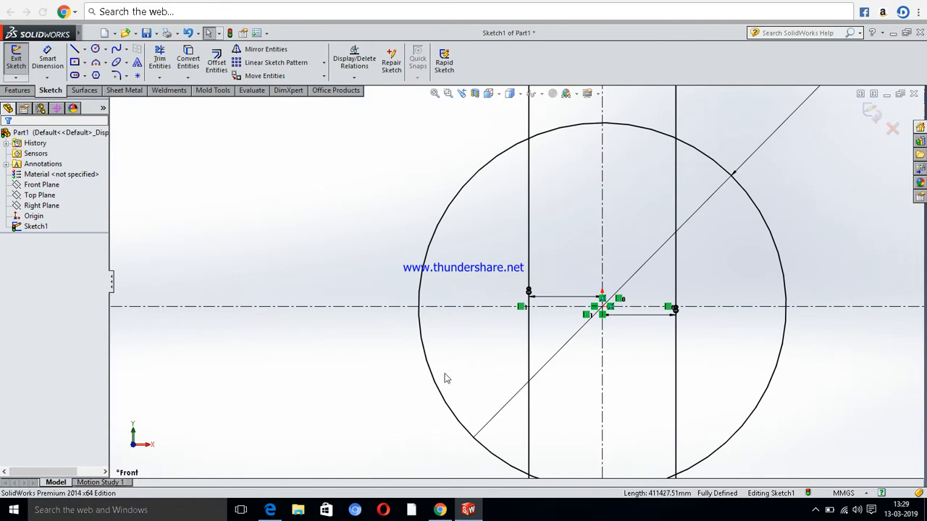
left_click(95, 48)
left_click(7, 141)
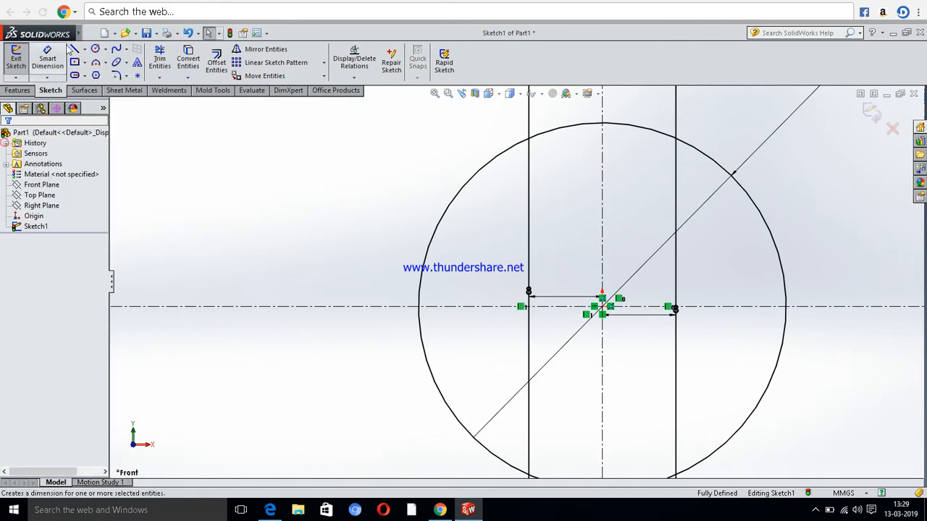
left_click(84, 49)
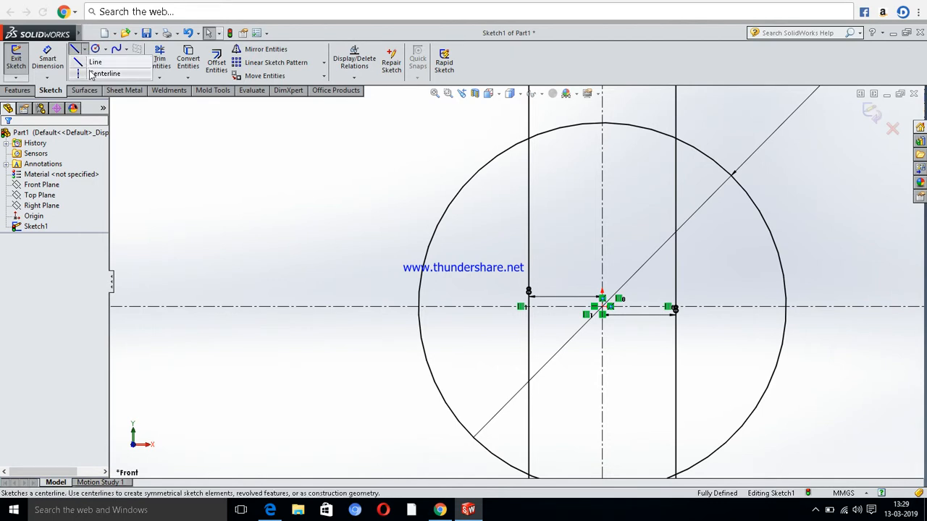
left_click(101, 73)
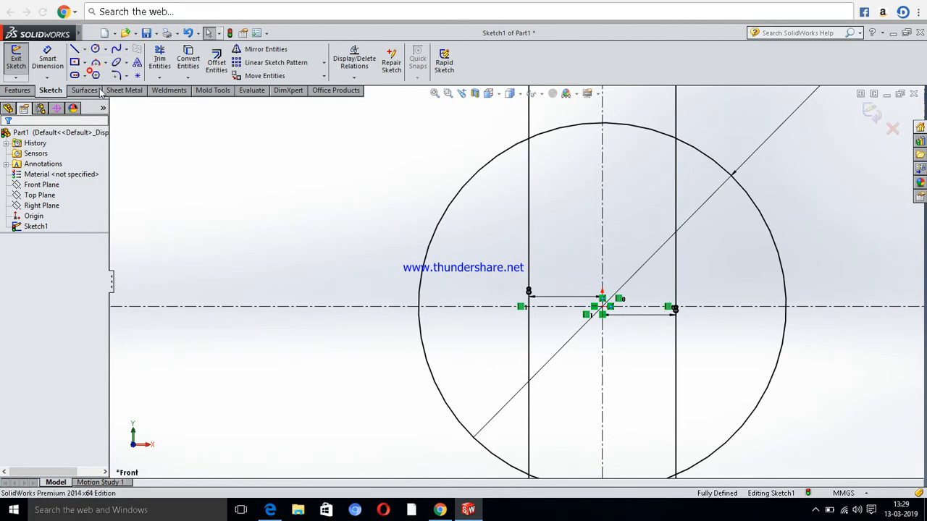
left_click(603, 307)
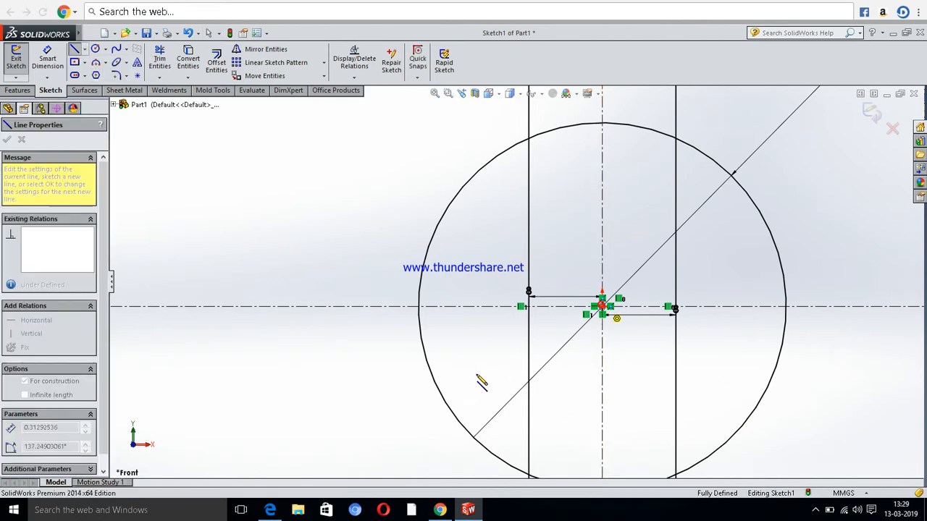
left_click(439, 387)
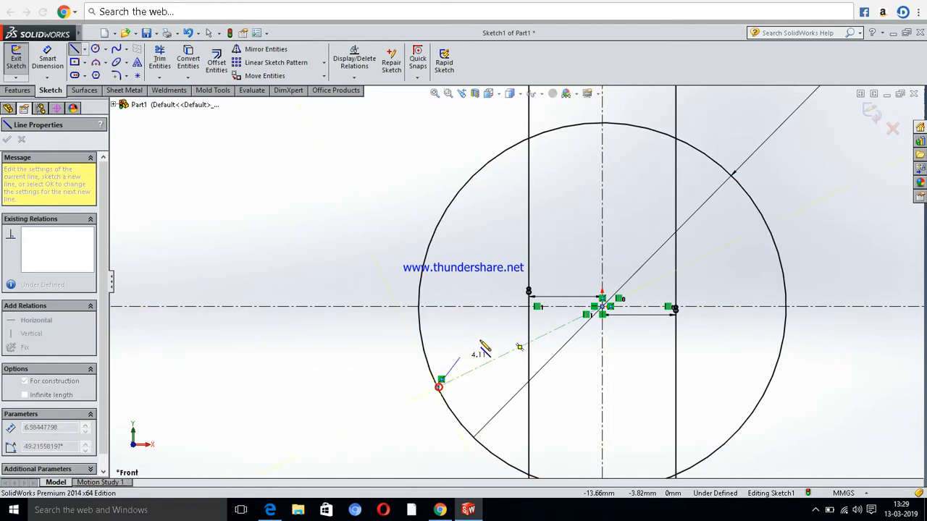
key("Escape")
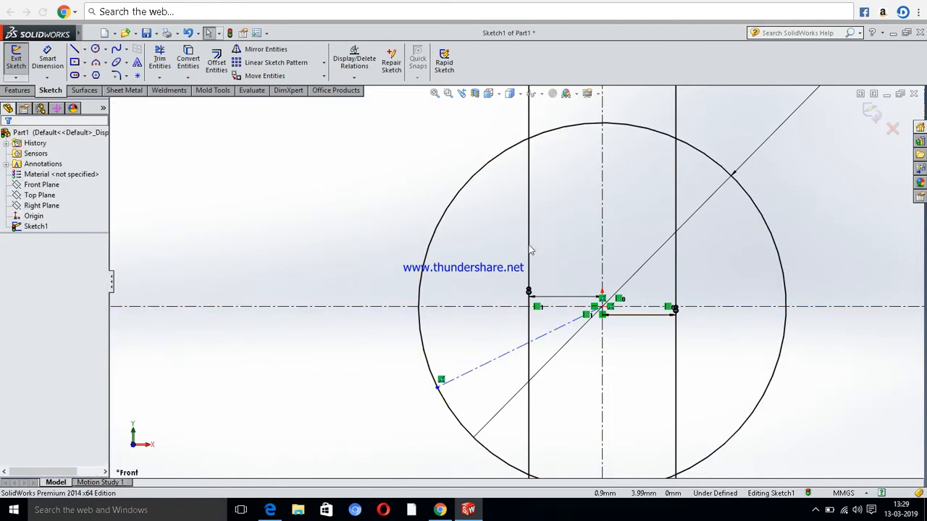
- Draw a second slanted centerline from the origin to the lower-right part of the 40 mm circle
left_click(86, 50)
left_click(102, 73)
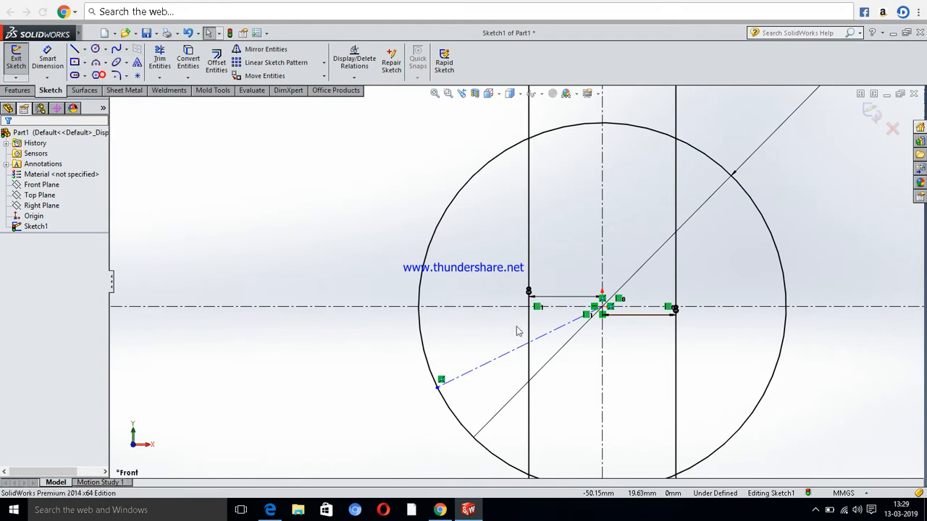
left_click(604, 308)
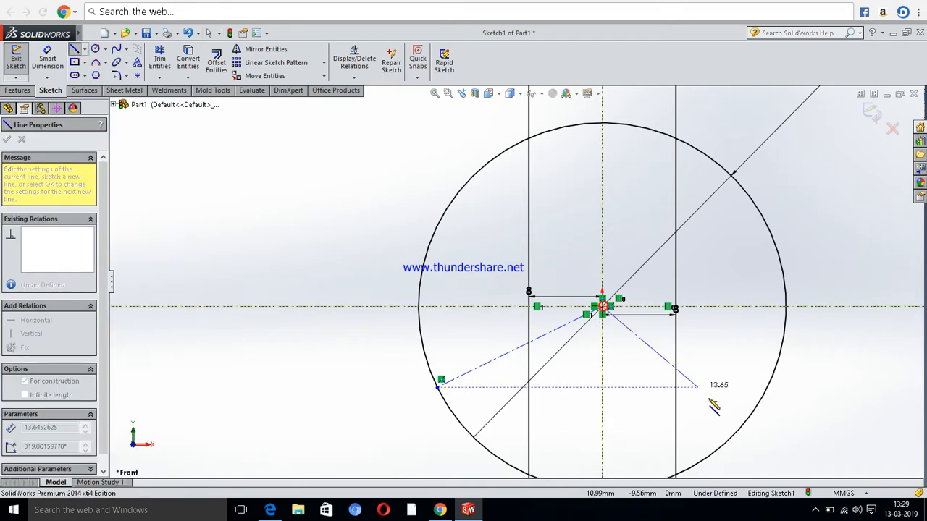
left_click(750, 406)
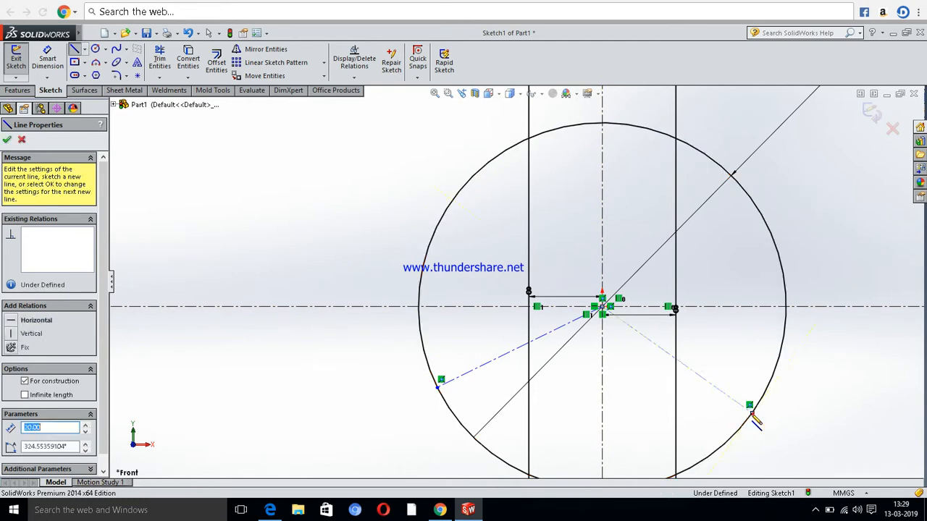
scroll(639, 282, "down", 2)
key("Escape")
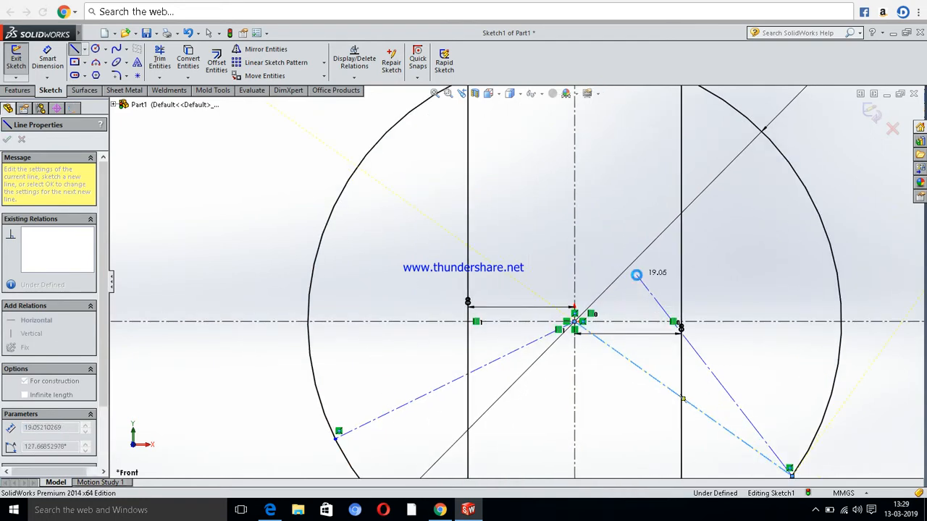
- Dimension the angle between the left slanted centerline and the vertical centerline at 75 degrees
scroll(637, 317, "up", 3)
key("Escape")
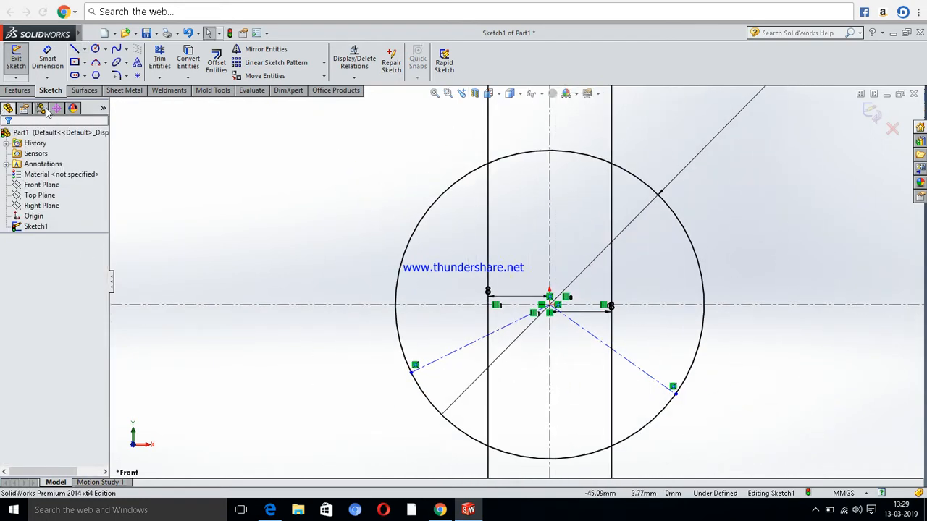
left_click(47, 60)
left_click(457, 355)
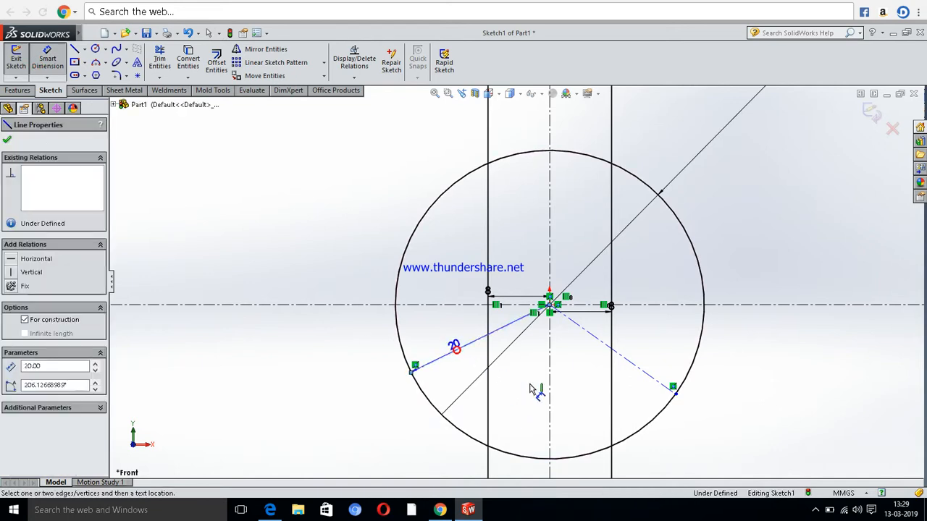
left_click(550, 387)
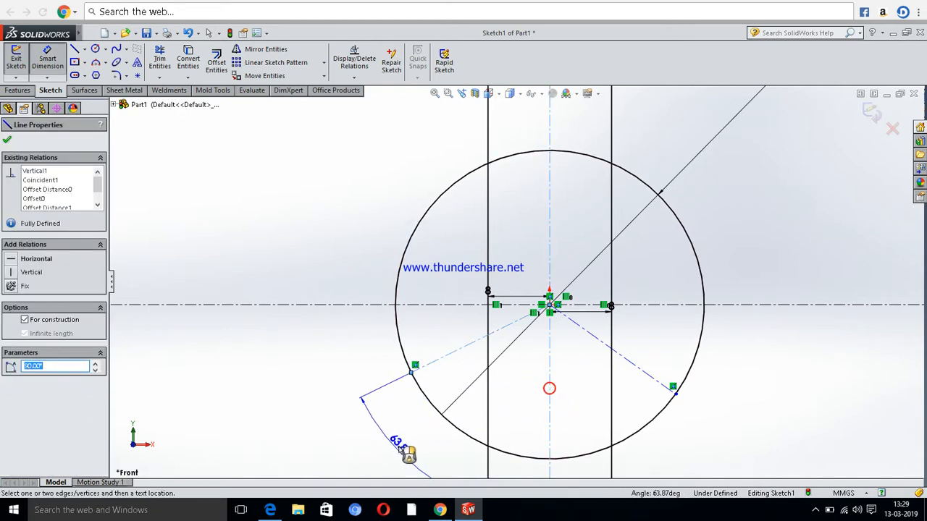
left_click(408, 449)
scroll(396, 377, "down", 1)
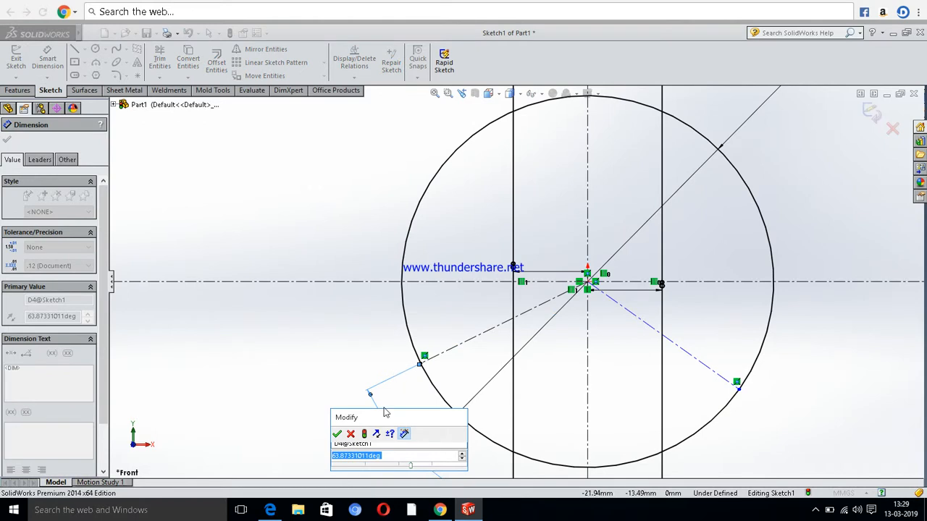
scroll(399, 387, "up", 2)
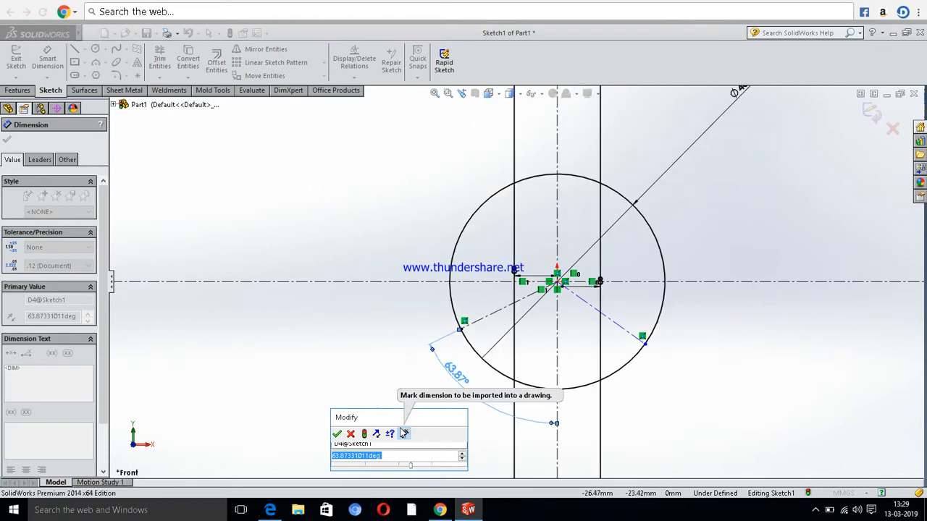
type("75")
key("Return")
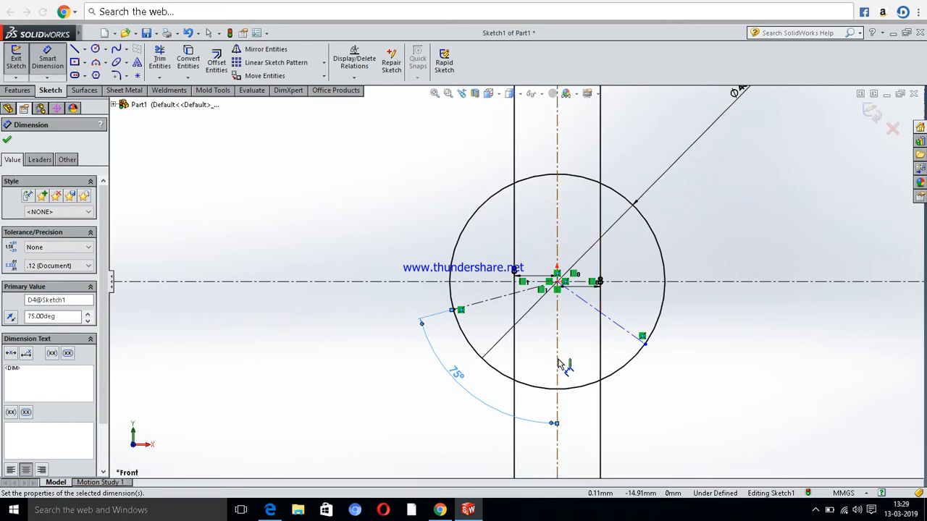
- Dimension the angle between the vertical centerline and the right slanted centerline at 75 degrees
left_click(558, 356)
left_click(622, 335)
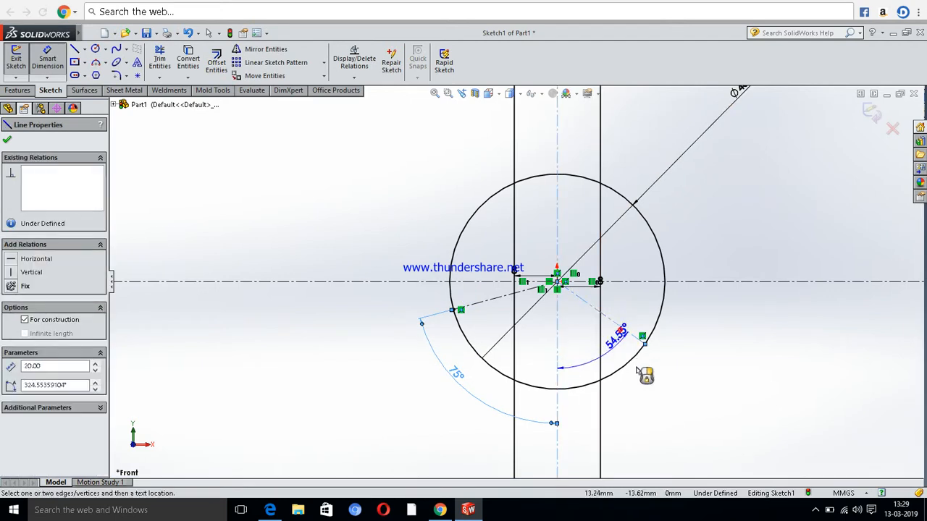
left_click(665, 455)
type("75")
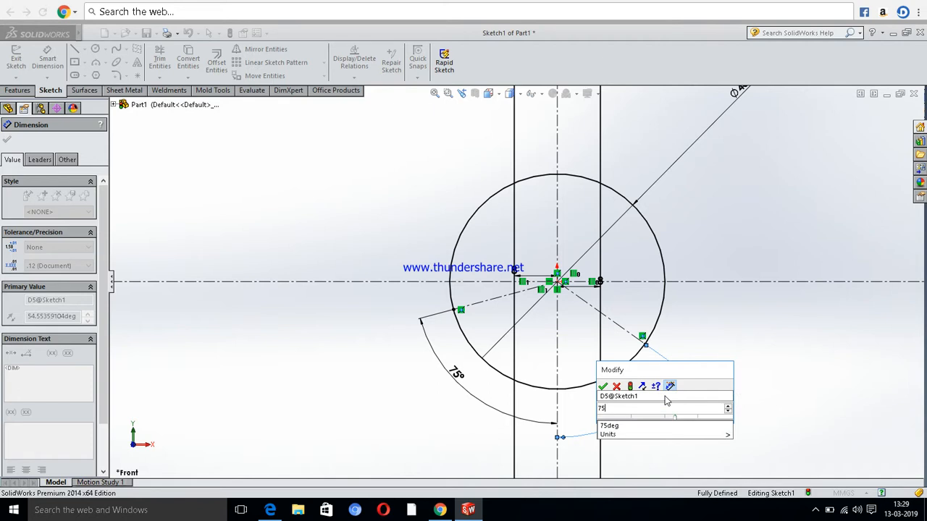
key("Return")
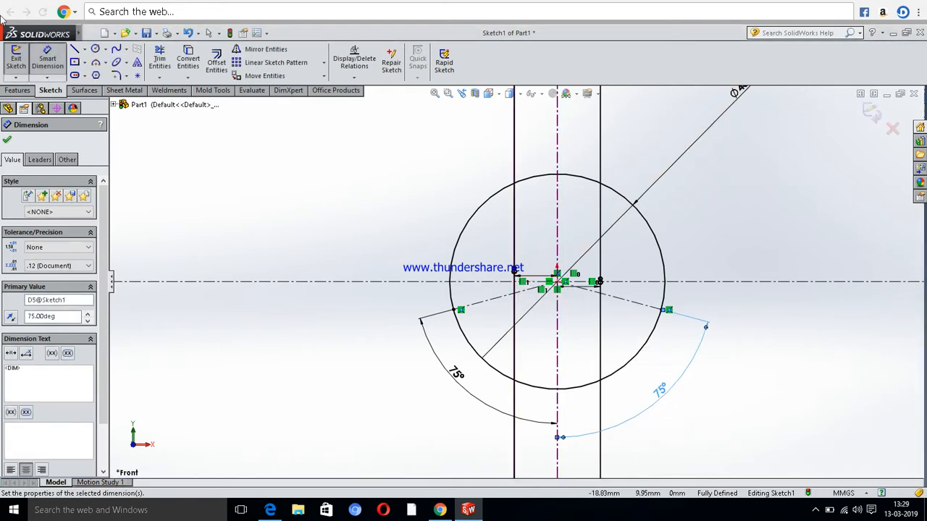
- Draw a solid line over the left slanted centerline, from the origin to its endpoint on the circle
left_click(74, 49)
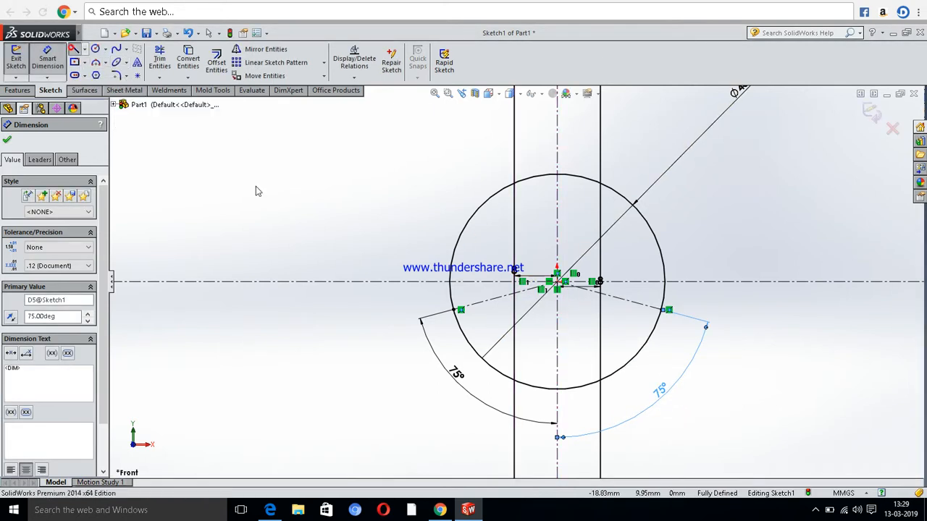
left_click(558, 283)
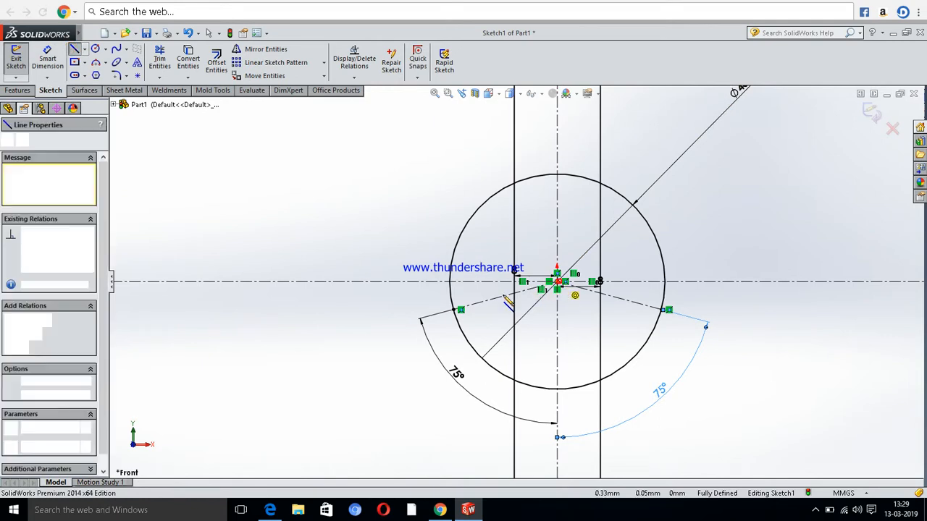
left_click(459, 310)
key("Escape")
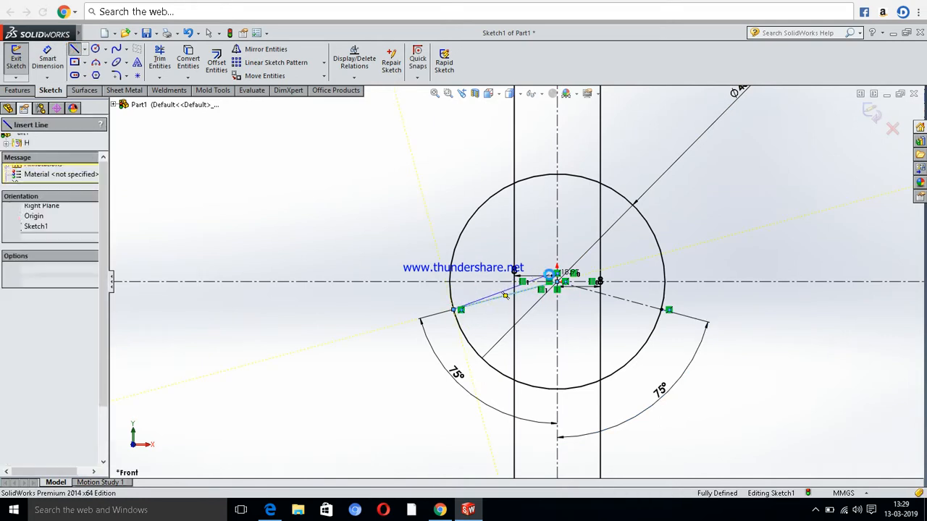
scroll(520, 305, "down", 5)
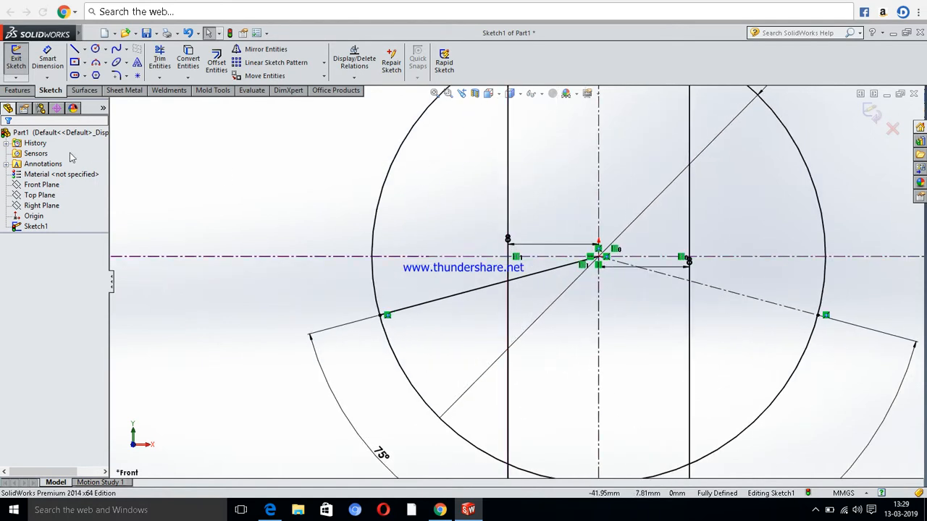
- Draw a solid line over the right slanted centerline, from its endpoint on the circle to the origin
left_click(73, 49)
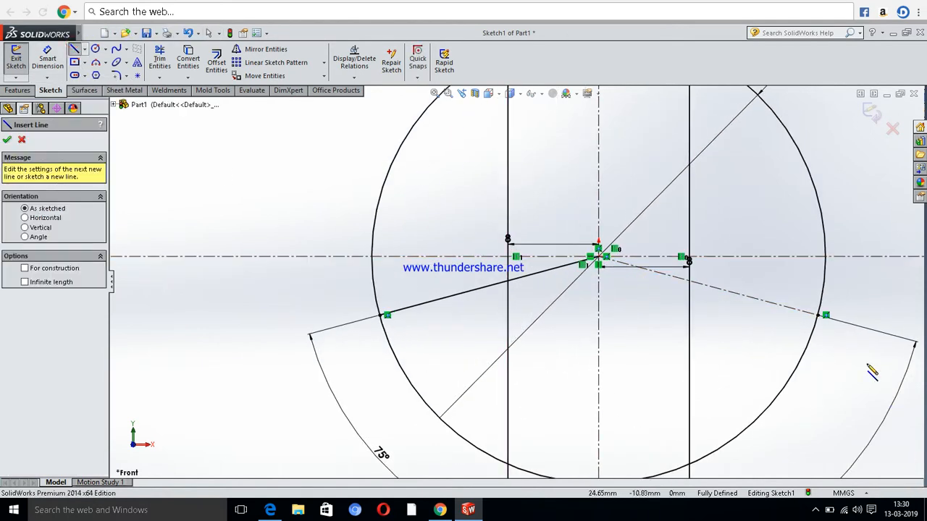
left_click(825, 316)
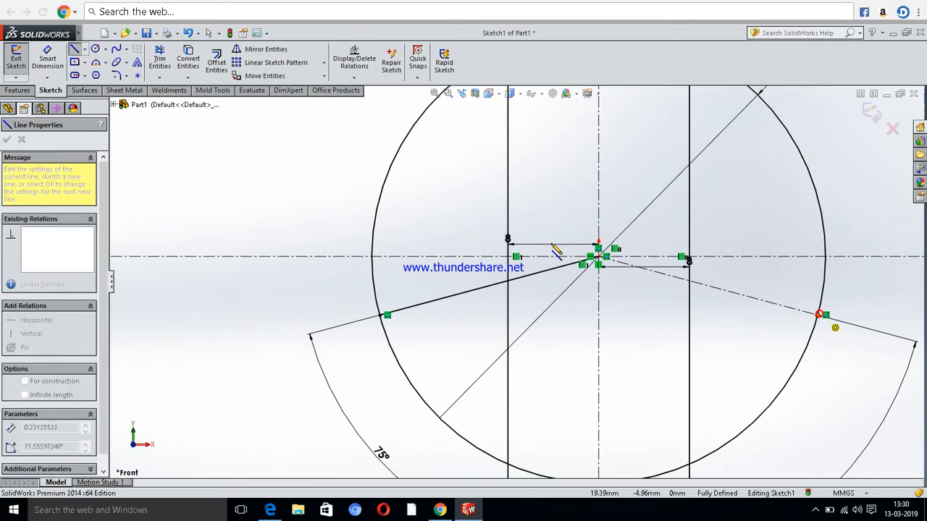
left_click(604, 264)
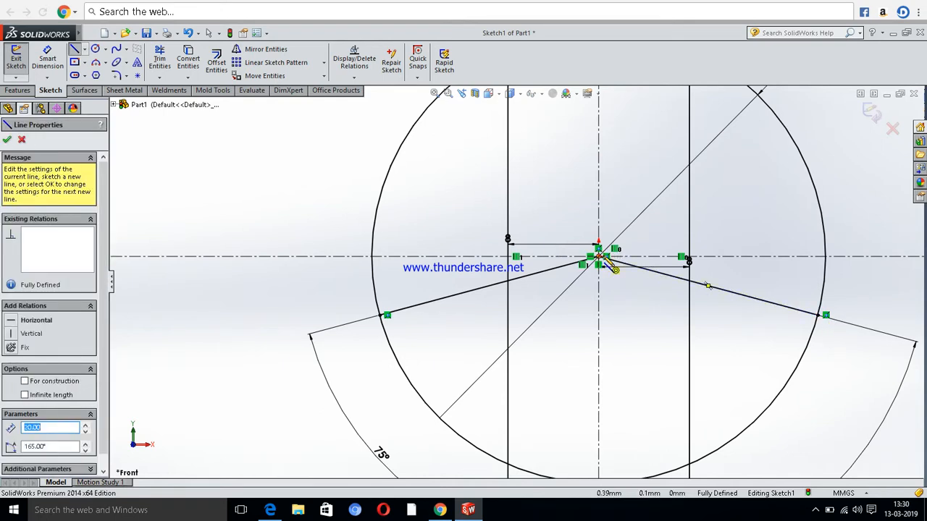
key("Escape")
- Trim the left vertical line between the slanted line and the bottom arc, and the circle's side arcs above both slanted lines
left_click(160, 58)
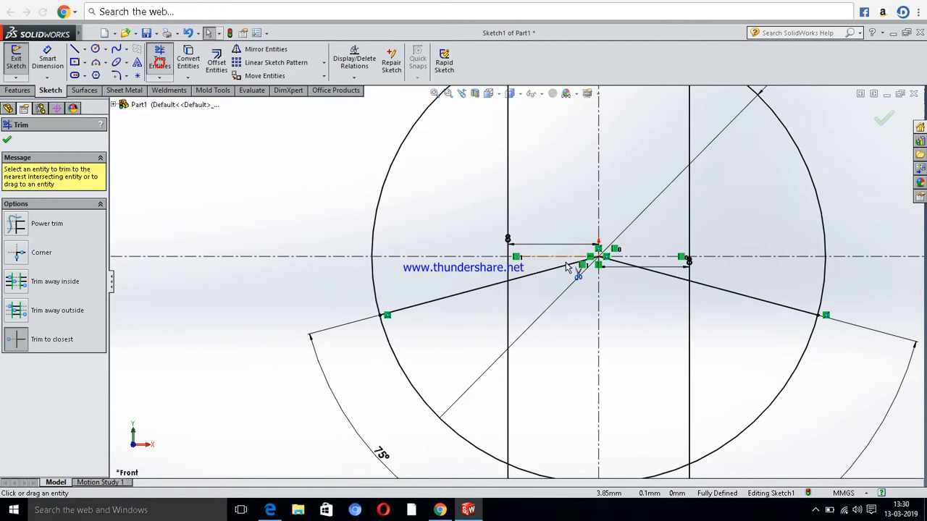
scroll(550, 202, "up", 3)
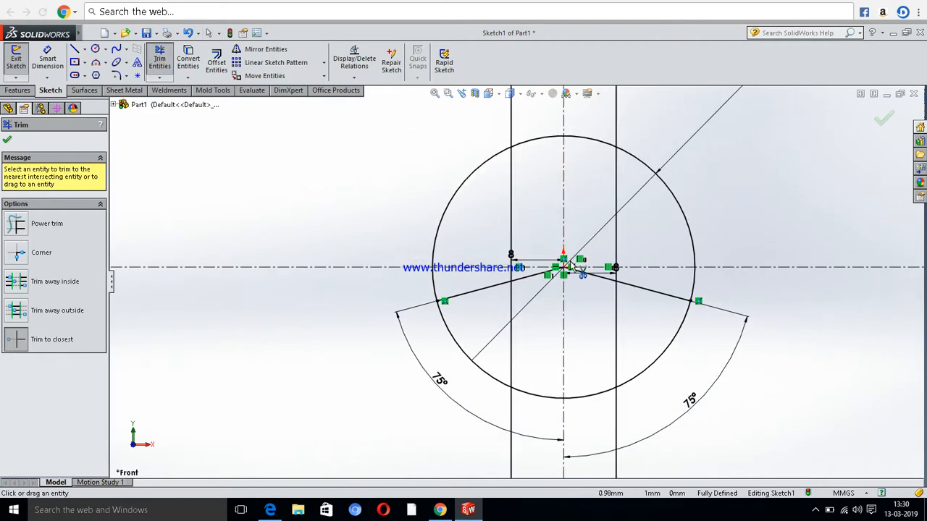
scroll(572, 262, "down", 2)
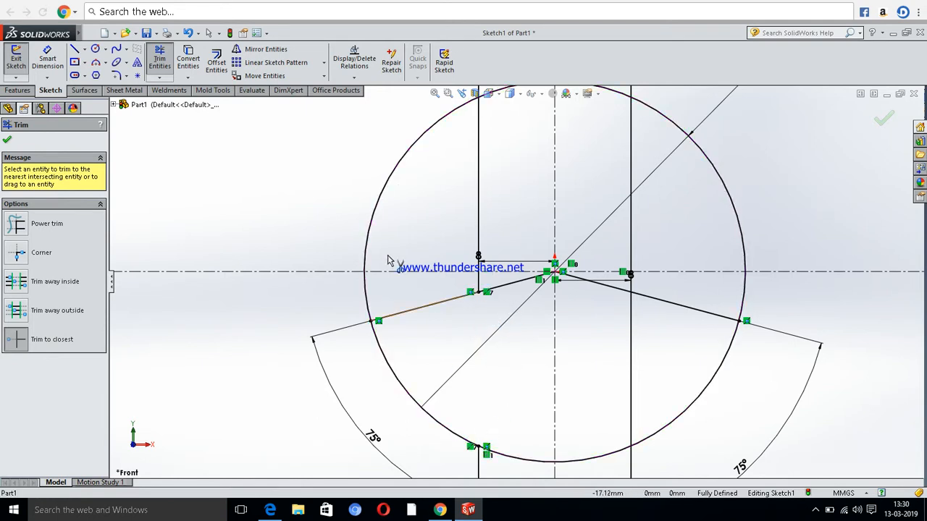
mouse_move(372, 220)
left_mouse_down()
mouse_move(467, 174)
mouse_move(509, 138)
left_mouse_up()
scroll(517, 283, "up", 3)
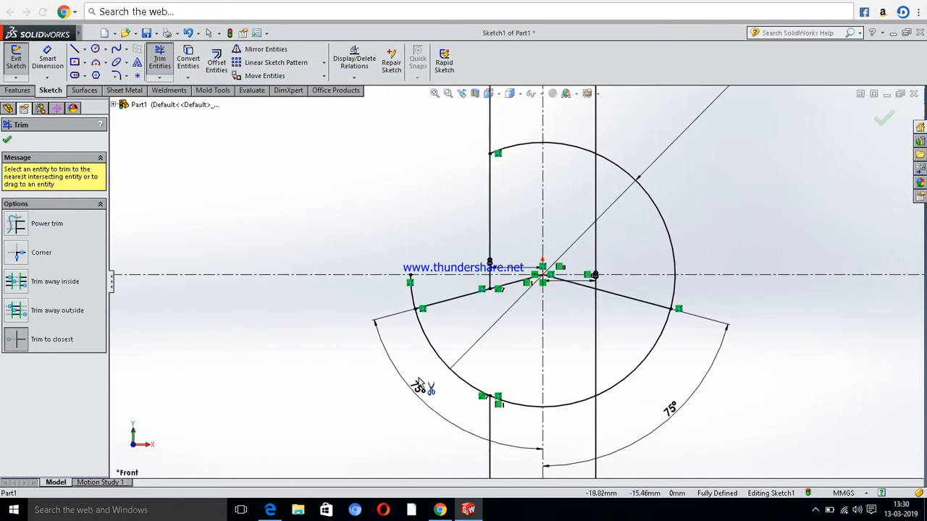
left_click_drag(411, 295, 648, 209)
left_click_drag(678, 290, 650, 179)
left_click(654, 203)
left_click(675, 288)
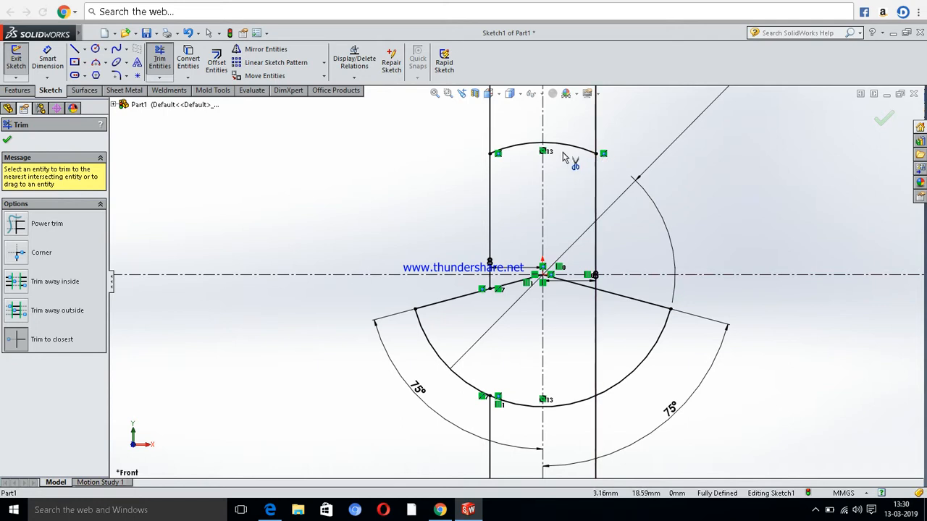
- Trim the vertical lines above the top arc and the slanted lines and centerlines between the two vertical lines
left_click_drag(493, 123, 548, 141)
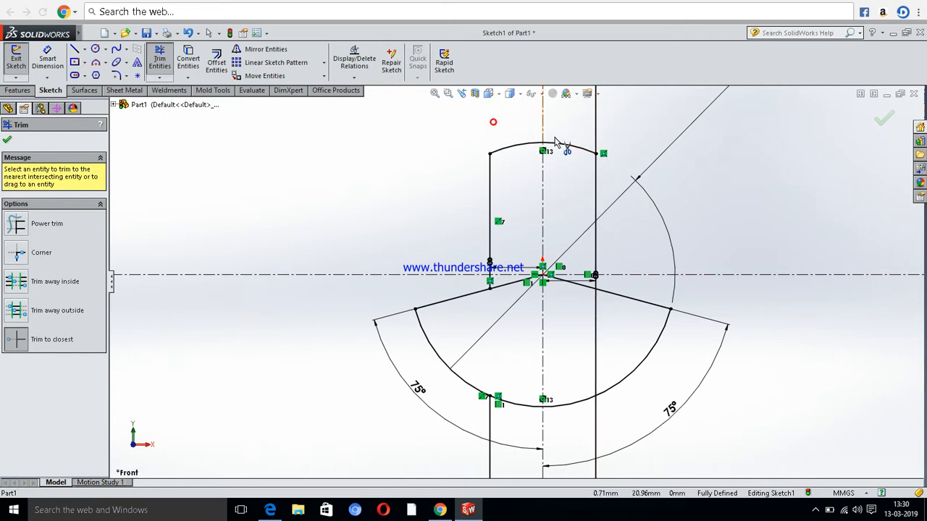
left_click(594, 132)
left_click(515, 284)
scroll(574, 289, "down", 5)
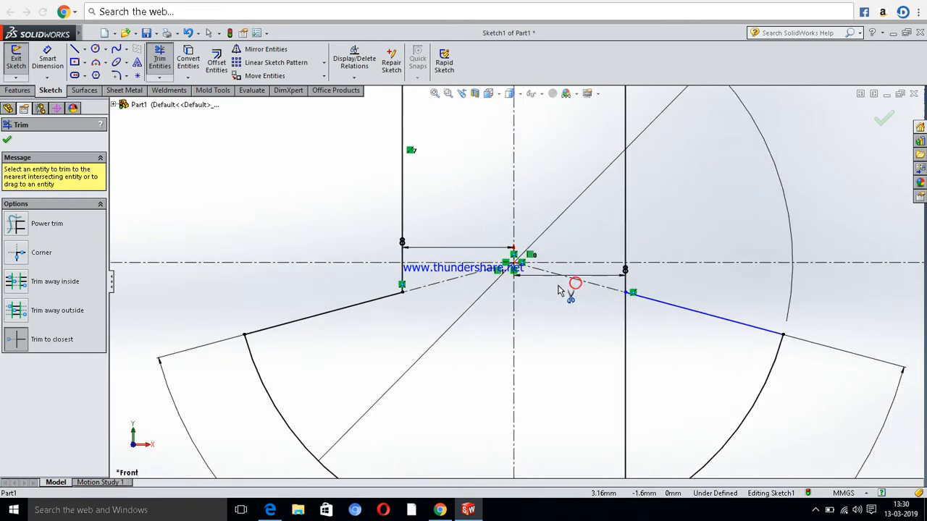
left_click(565, 273)
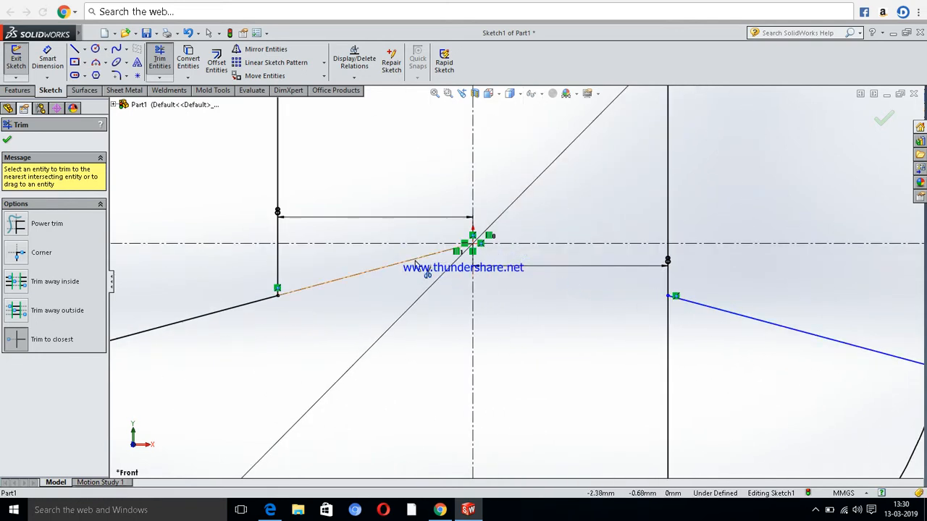
scroll(540, 232, "up", 6)
scroll(510, 270, "down", 2)
scroll(512, 254, "up", 1)
scroll(513, 249, "down", 3)
scroll(513, 249, "up", 4)
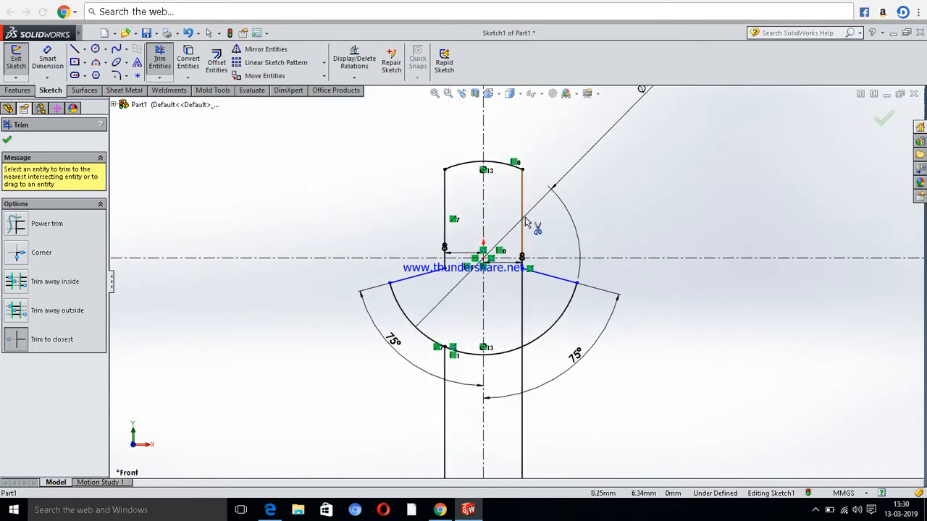
- Check the counterweight's front profile in the PDF drawing and return to the sketch
left_click(270, 510)
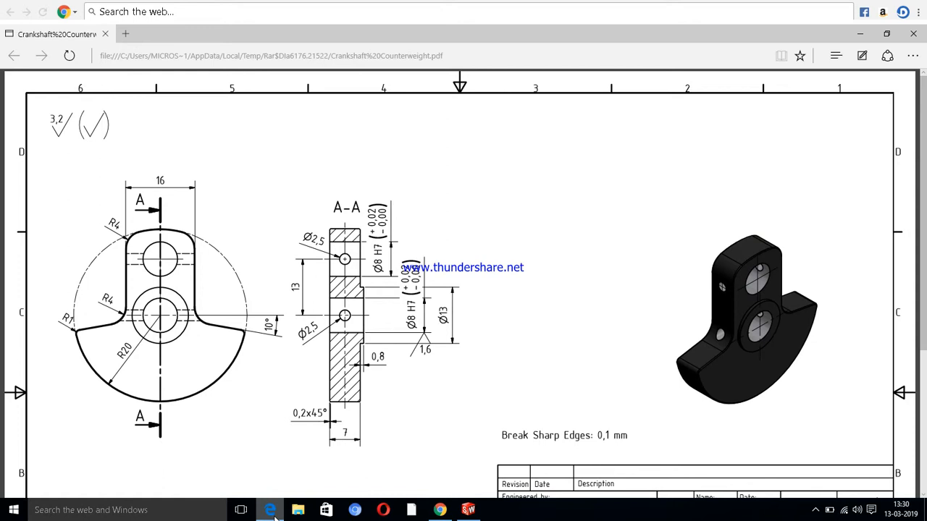
left_click(270, 510)
left_click(270, 510)
left_click(270, 510)
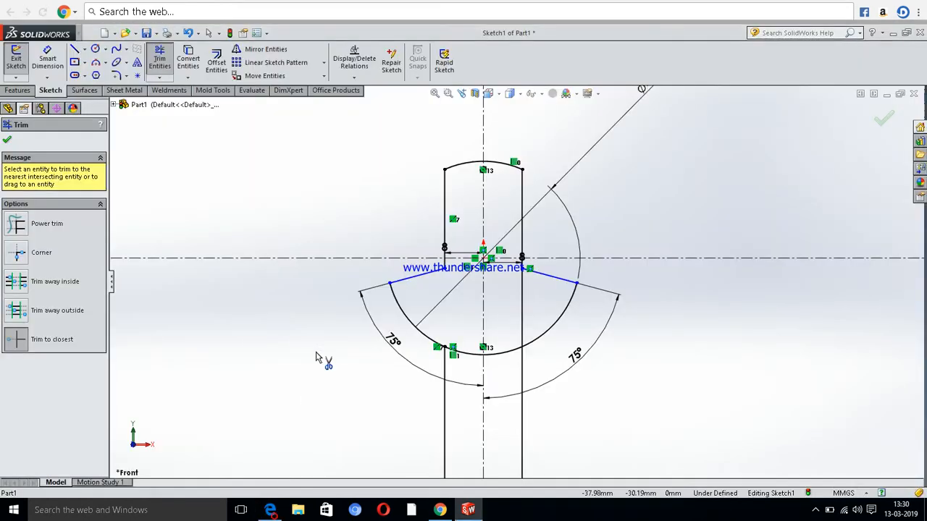
left_click(6, 141)
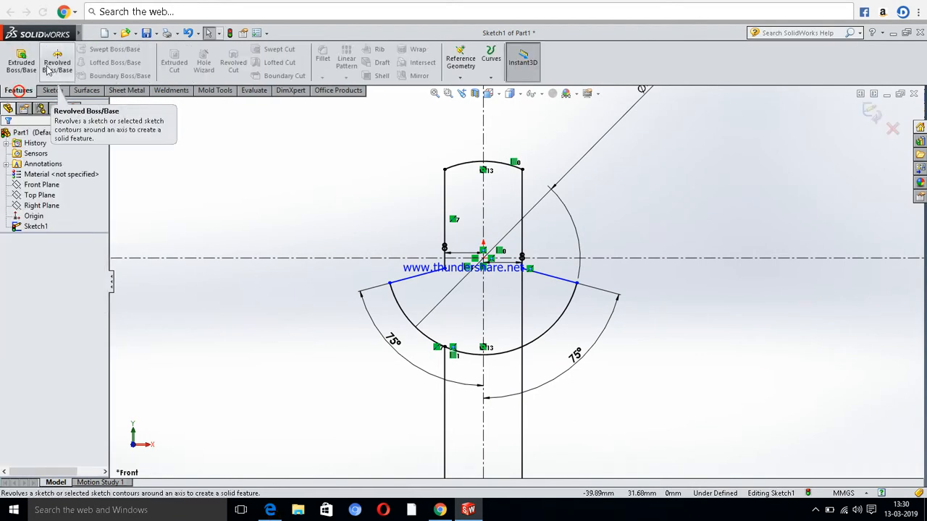
left_click(29, 71)
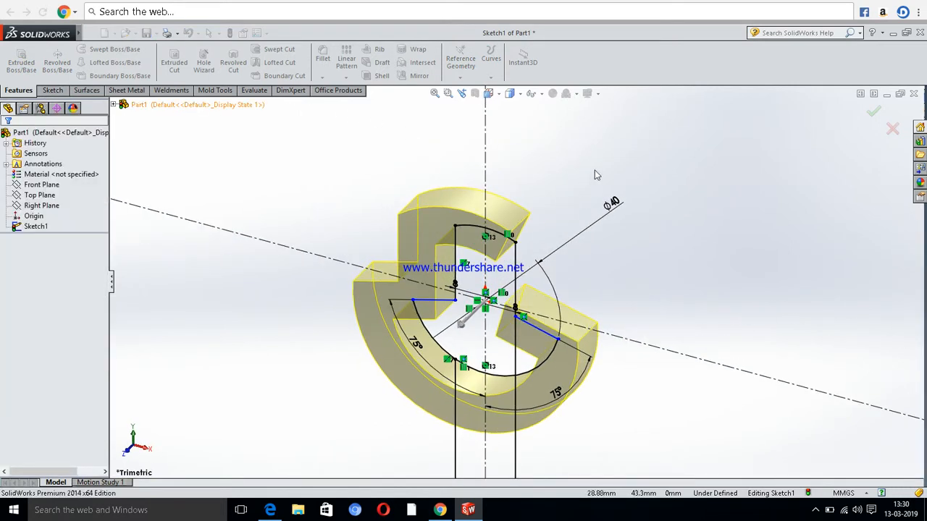
scroll(617, 193, "down", 3)
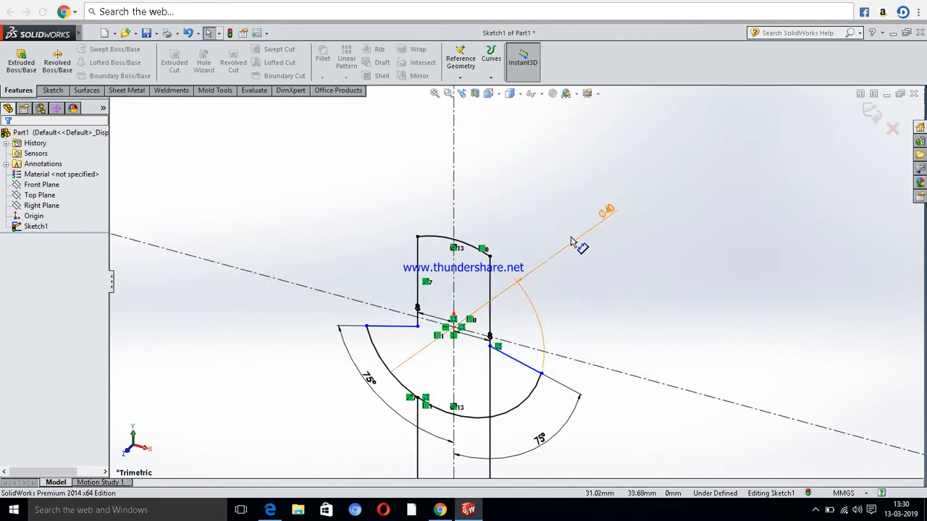
left_click(489, 94)
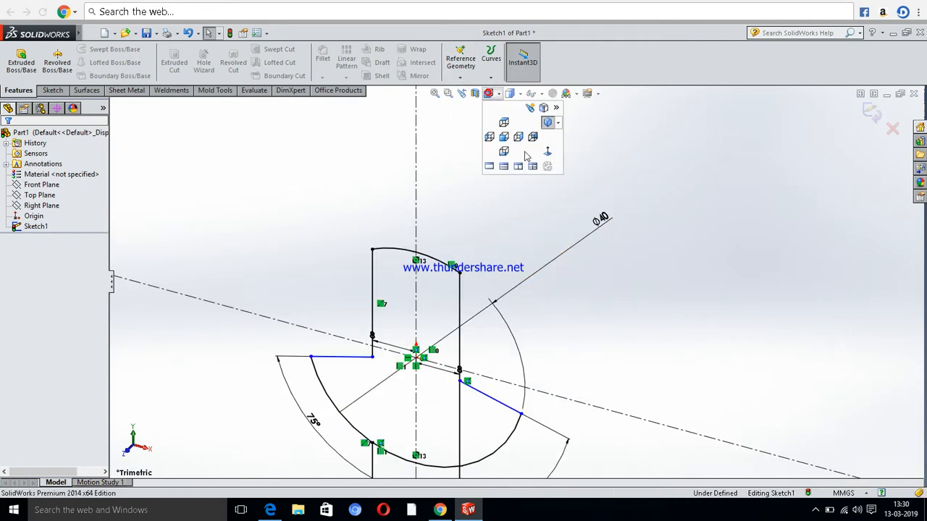
left_click(546, 150)
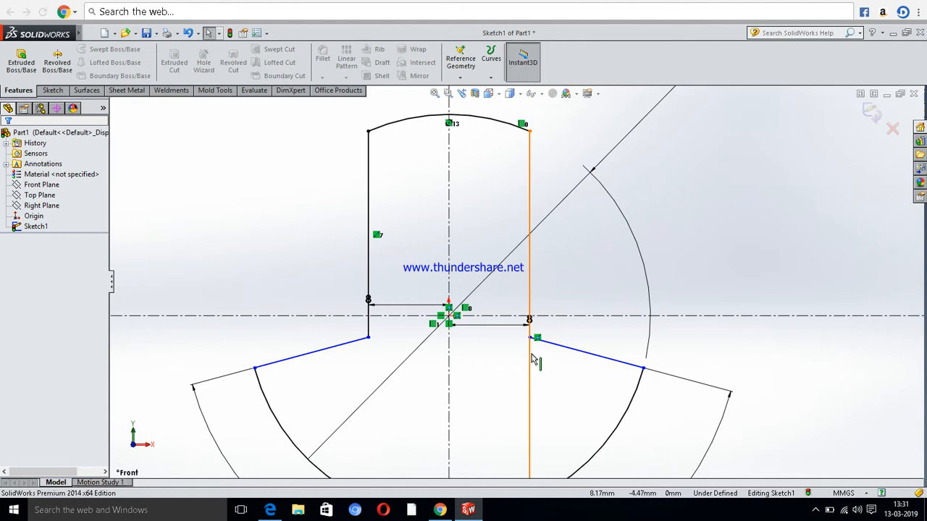
- Trim the right vertical line between the slanted line and the bottom arc, and both vertical lines below the bottom arc
left_click(51, 90)
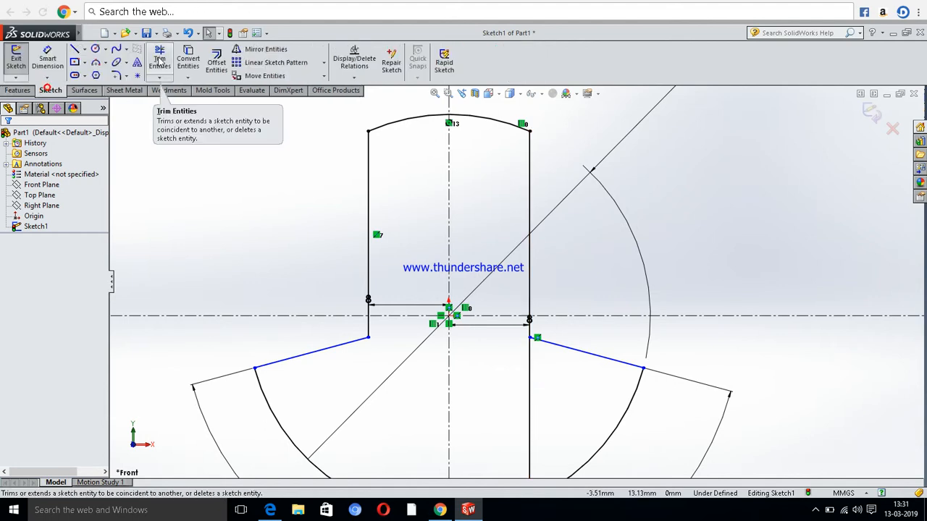
left_click(171, 63)
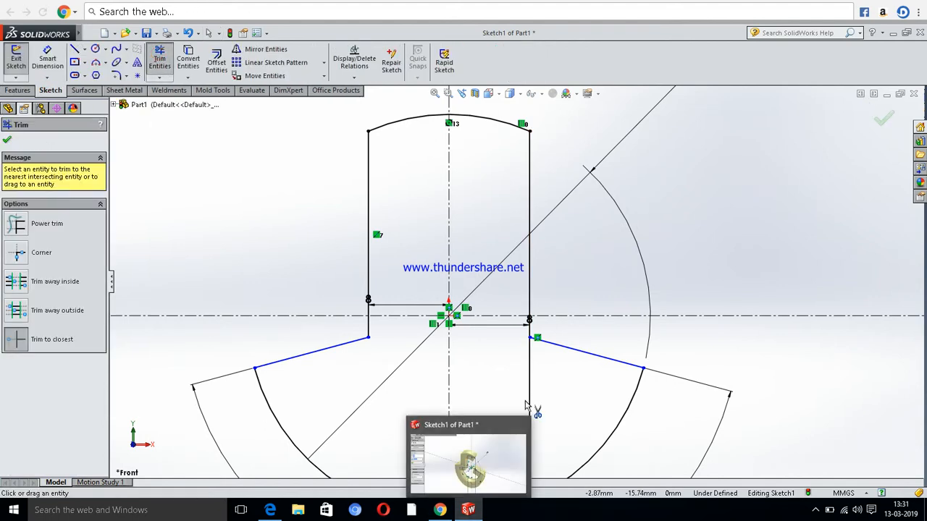
key("f")
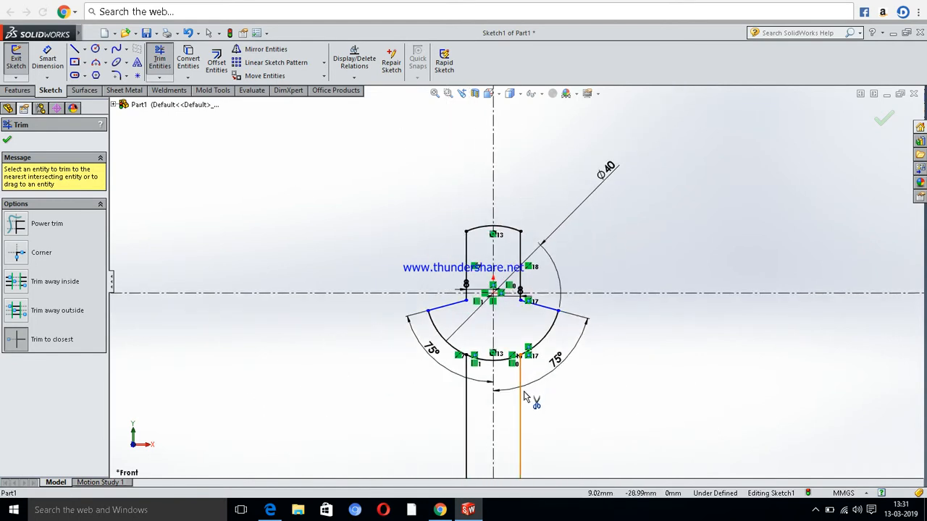
scroll(397, 375, "down", 3)
left_click(423, 389)
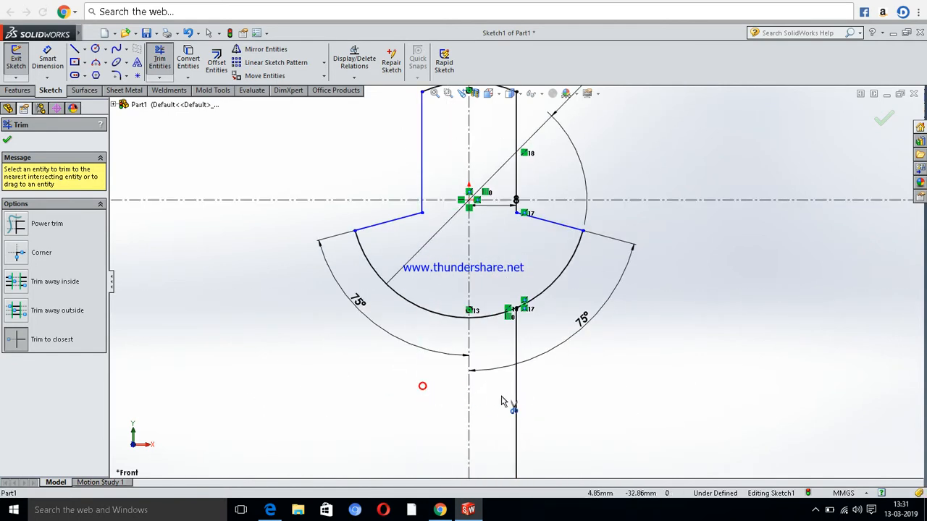
left_click(517, 405)
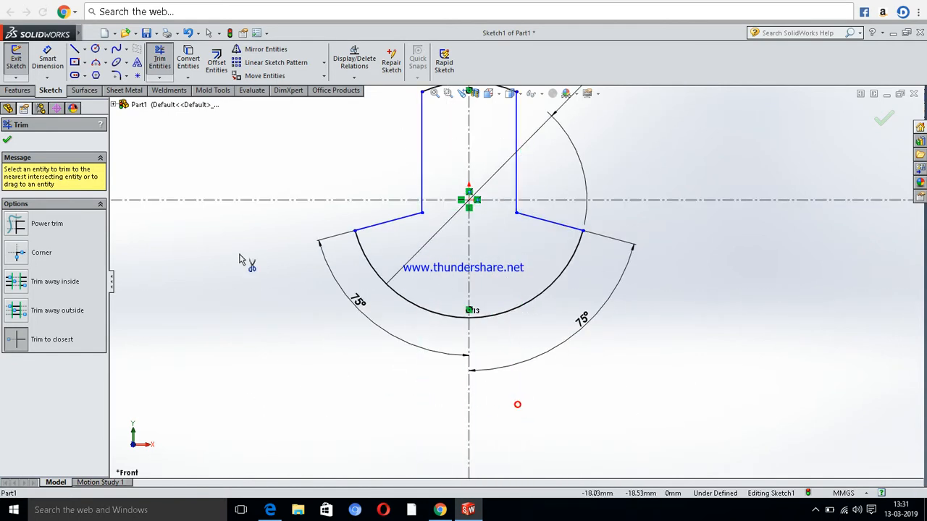
left_click(9, 141)
- Extrude the closed counterweight profile 7 mm with the Mid Plane end condition
left_click(18, 90)
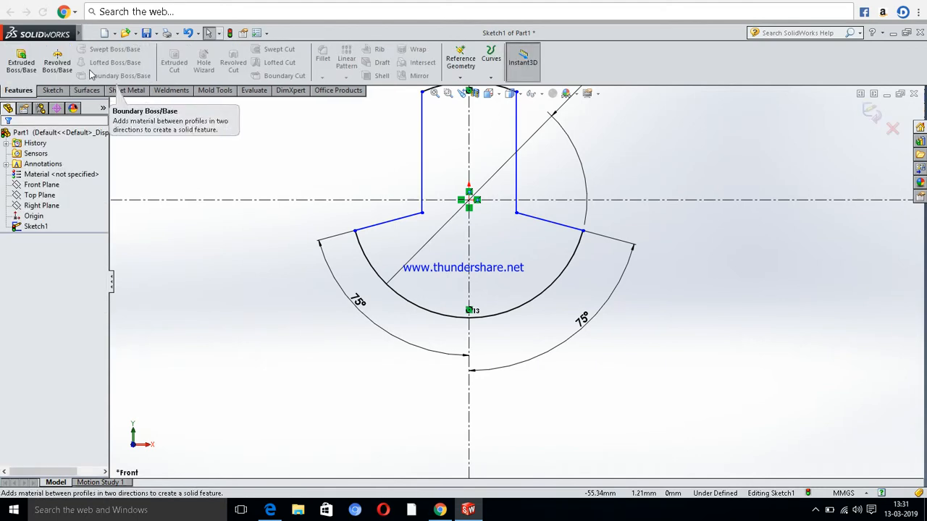
left_click(10, 64)
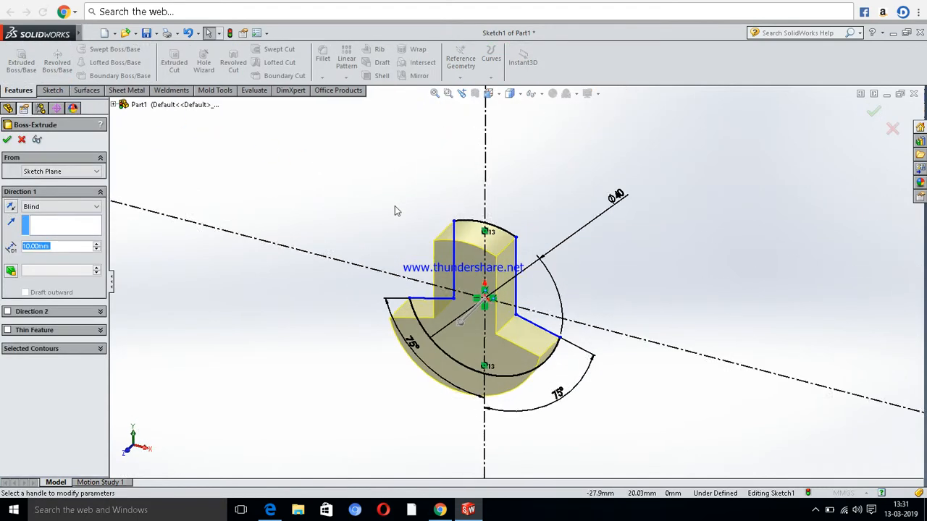
left_click(88, 209)
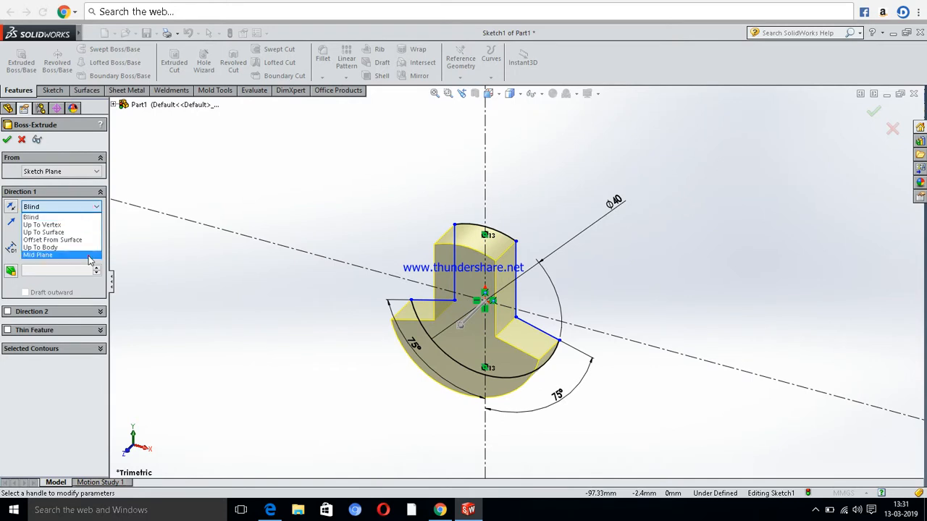
left_click(90, 256)
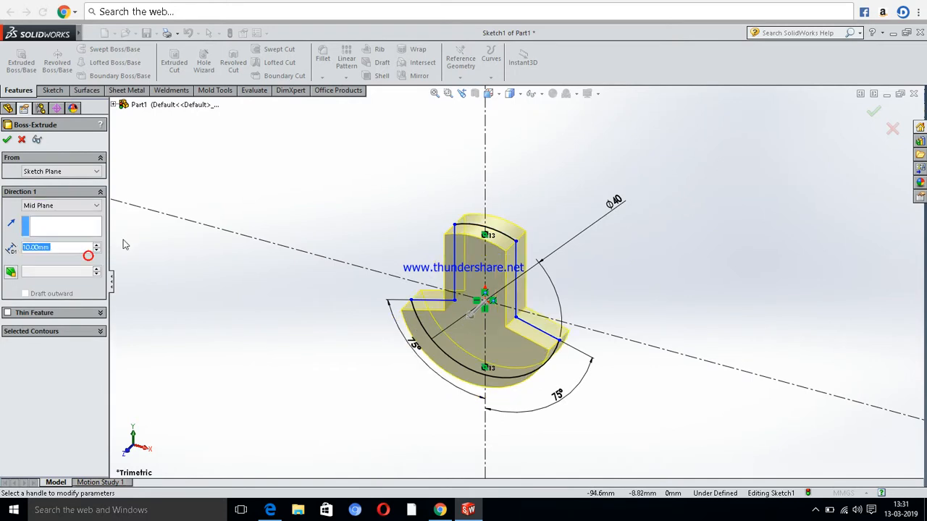
left_click(271, 511)
left_click(272, 511)
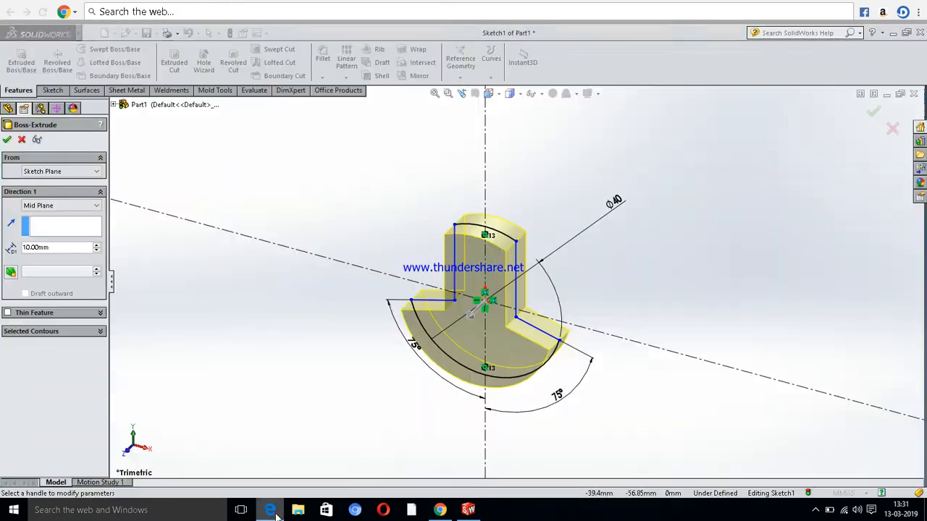
left_click(54, 247)
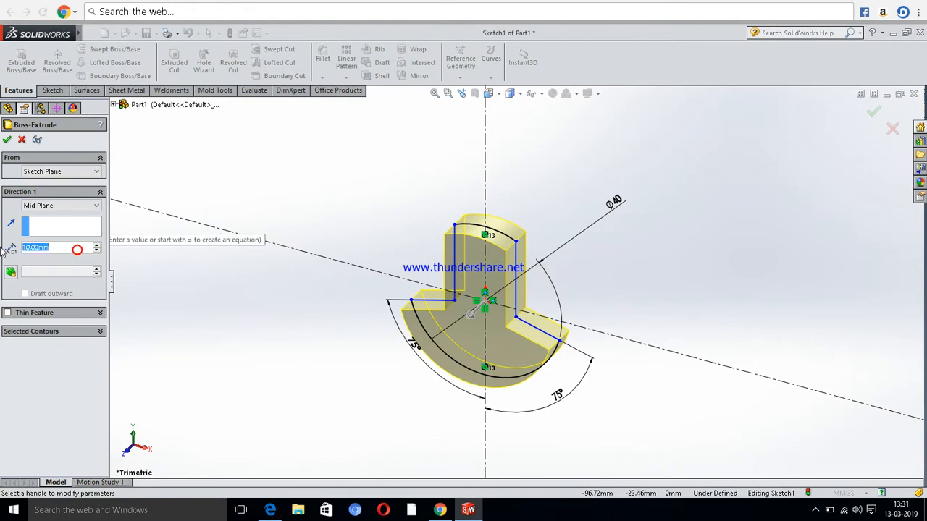
type("7")
key("Return")
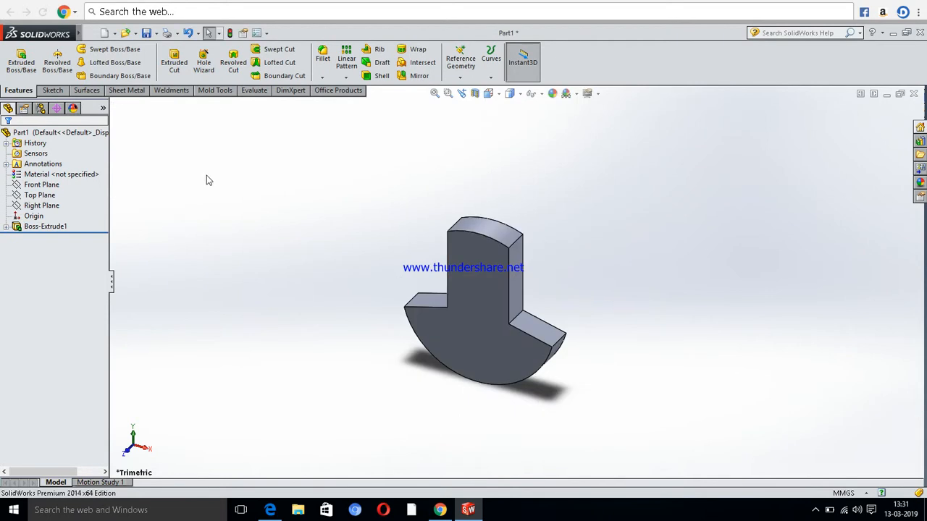
- Check the corner radii in the PDF drawing and fillet the arm's two upper corner edges with a 4 mm radius
mouse_move(472, 259)
middle_mouse_down()
mouse_move(536, 320)
mouse_move(532, 293)
middle_mouse_up()
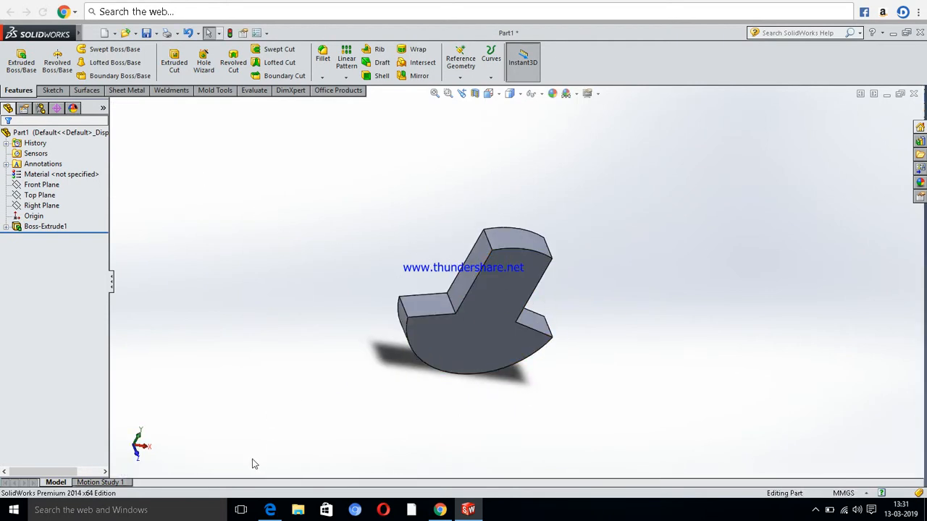
left_click(269, 511)
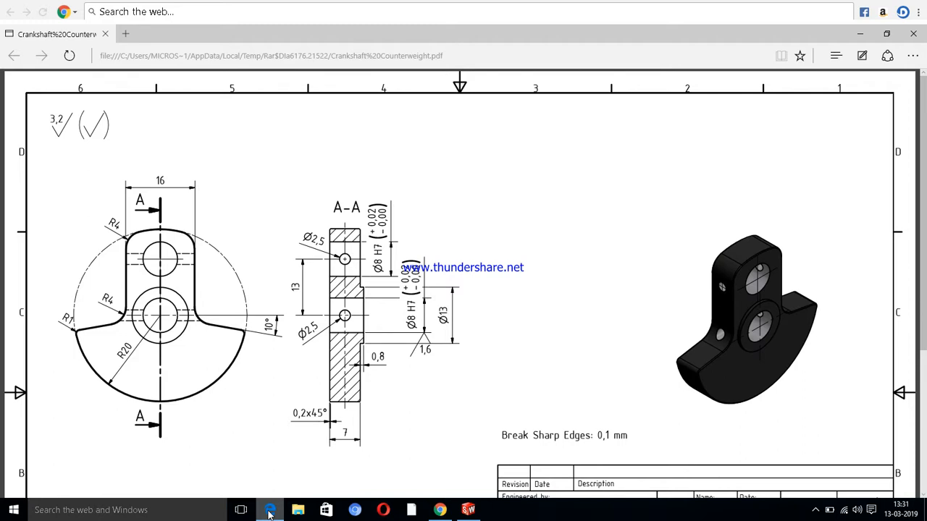
left_click(269, 510)
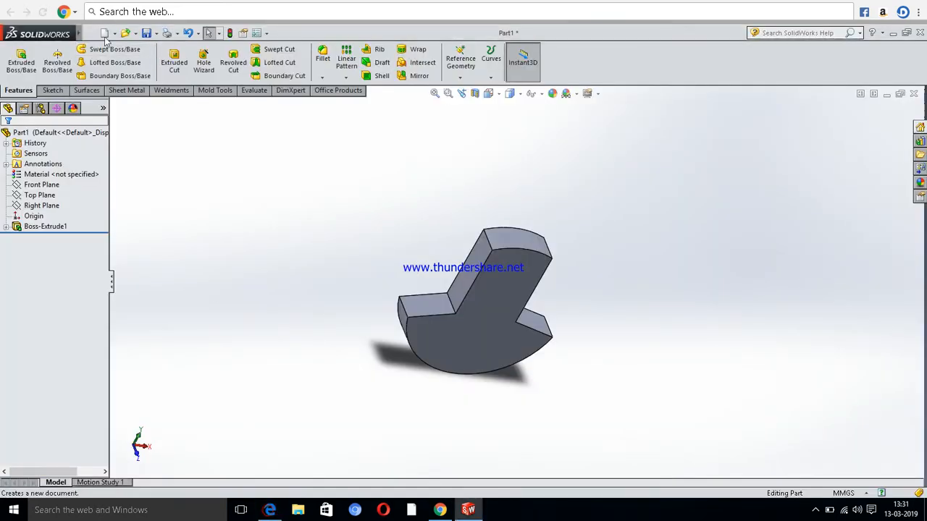
left_click(326, 54)
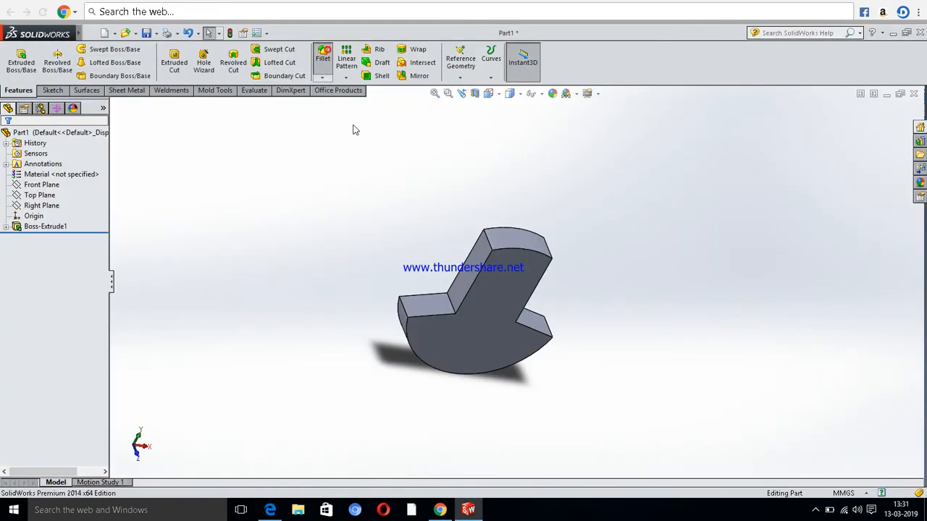
left_click(488, 245)
middle_click_drag(488, 245, 507, 210)
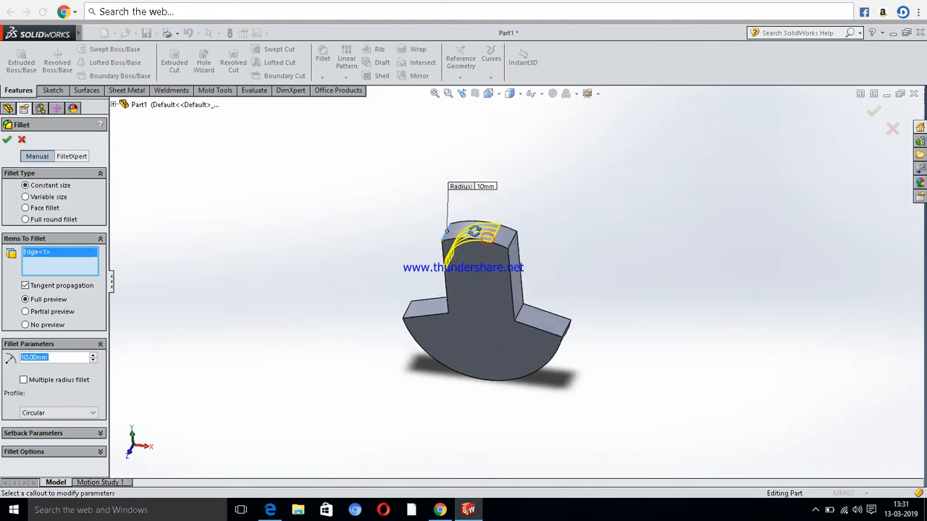
scroll(521, 239, "down", 3)
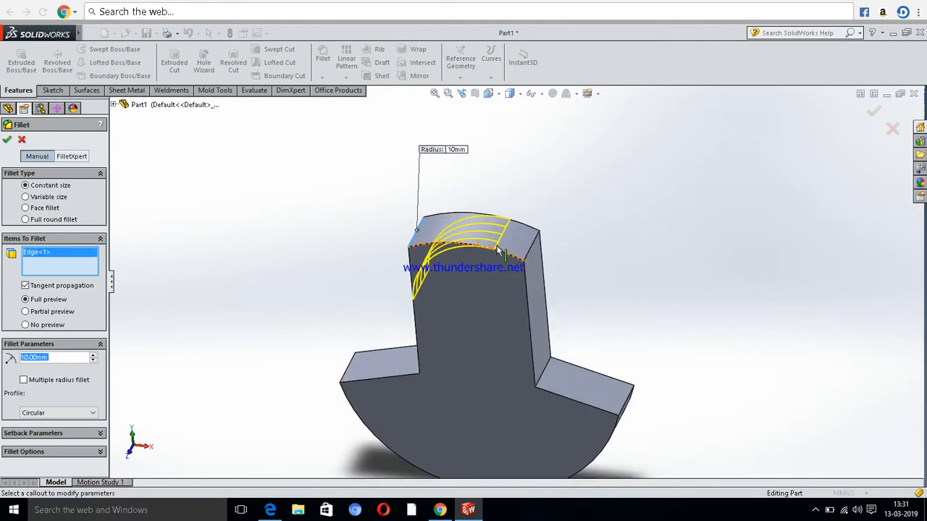
left_click(541, 252)
left_click(44, 358)
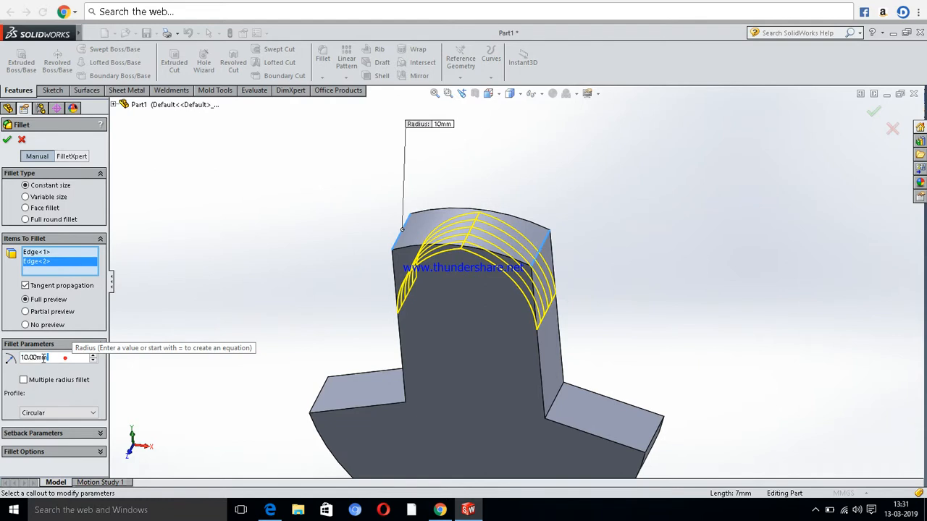
type("4")
key("Return")
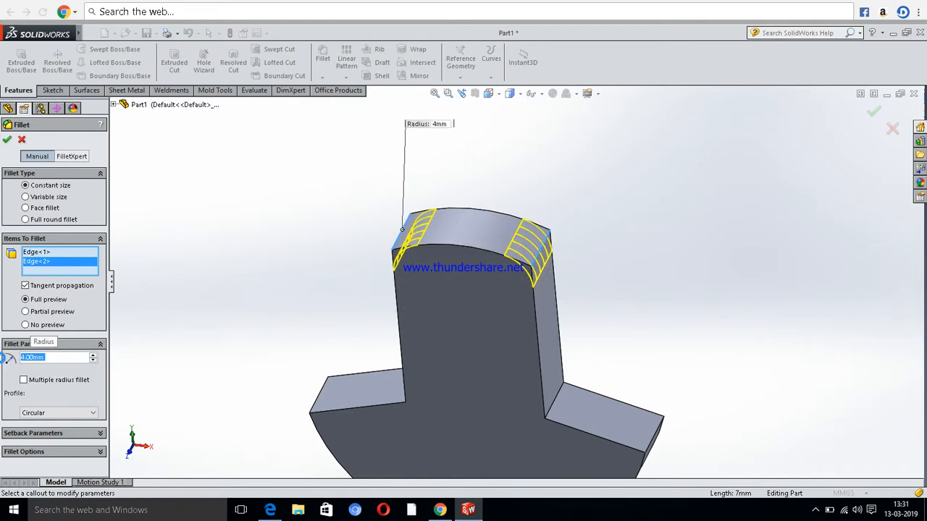
key("f")
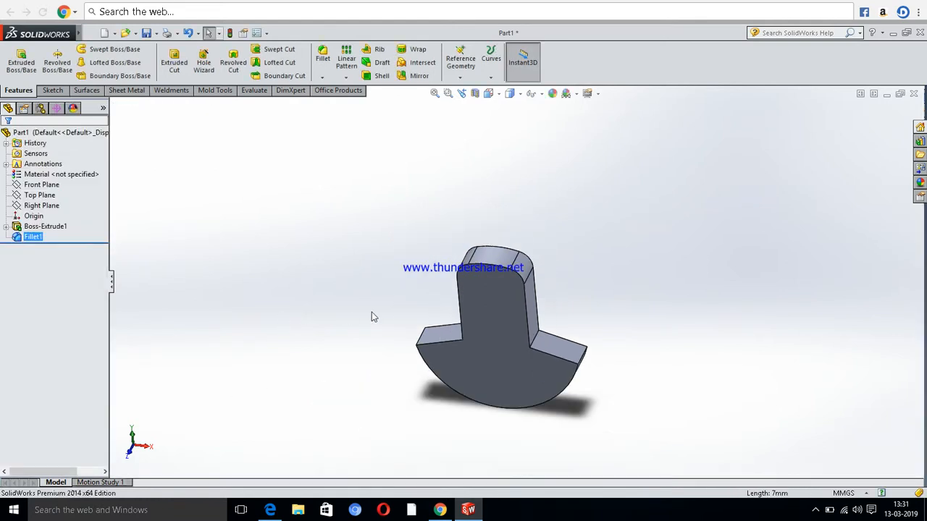
- Fillet the two outer edges where the slanted faces meet the bottom arc with a 1 mm radius
middle_click_drag(407, 322, 448, 357)
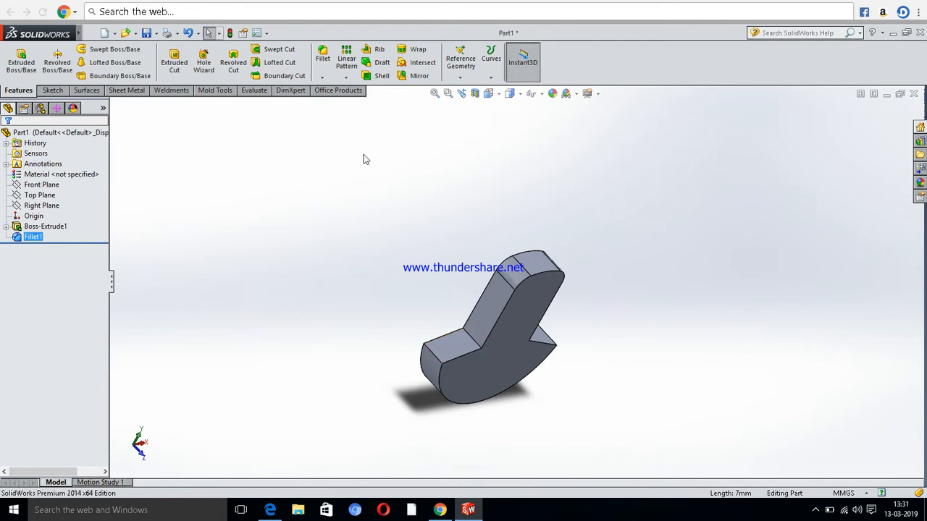
left_click(323, 58)
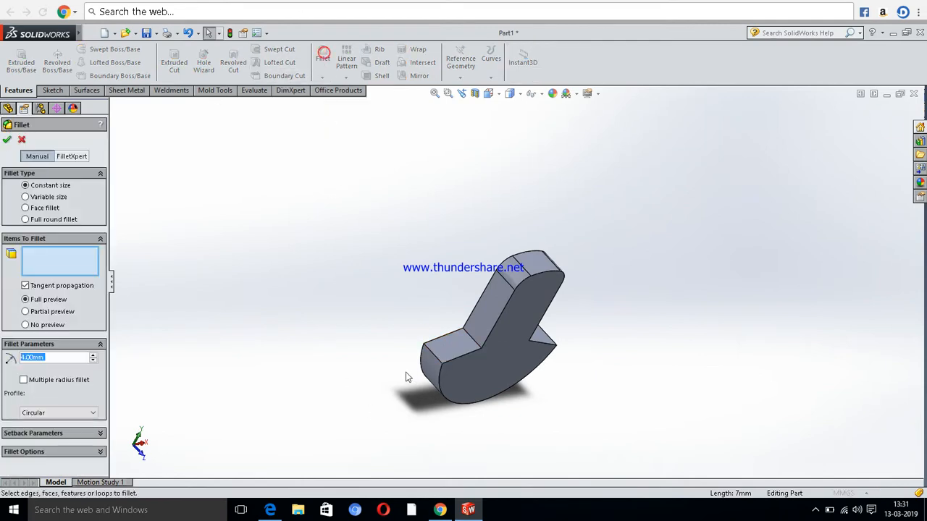
left_click(439, 367)
middle_click_drag(484, 364, 540, 293)
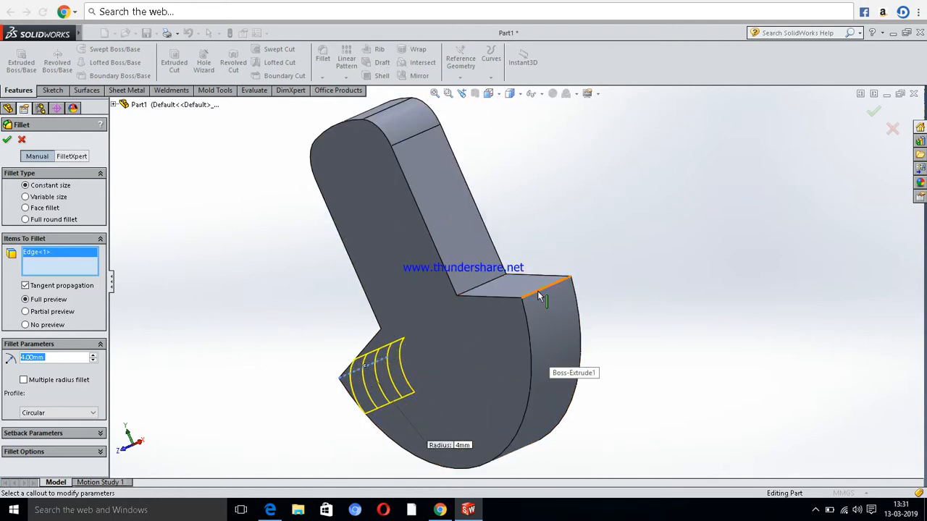
left_click(538, 293)
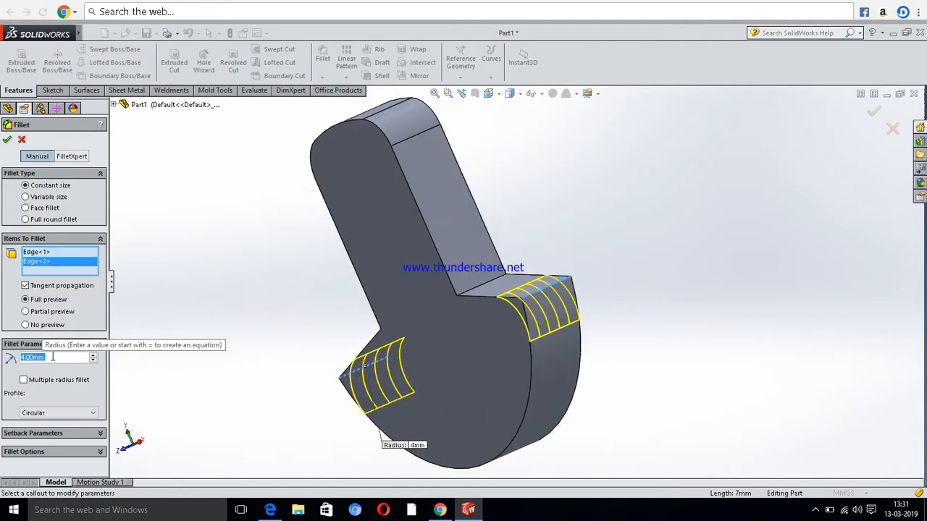
type("1")
key("Return")
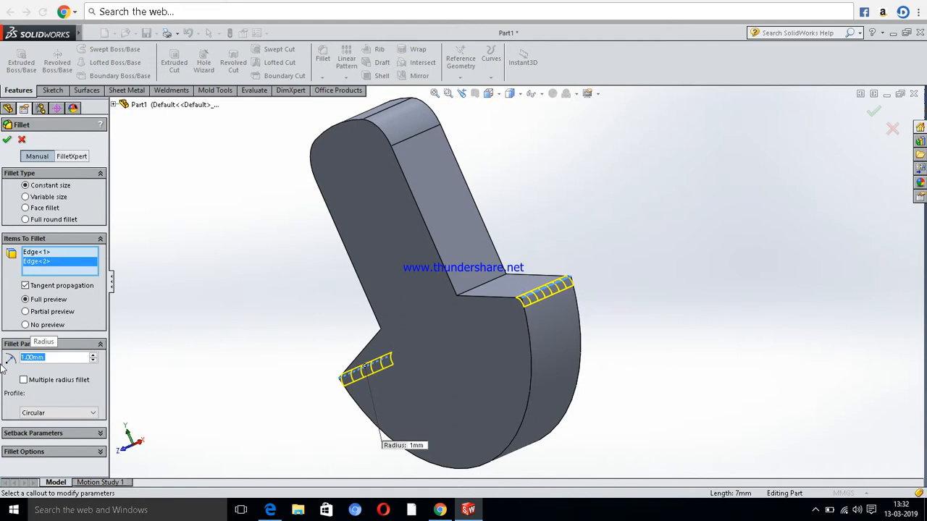
- Start a new sketch on the counterweight's front face and view it normal to the sketch plane
middle_click_drag(145, 181, 426, 280)
scroll(464, 279, "up", 3)
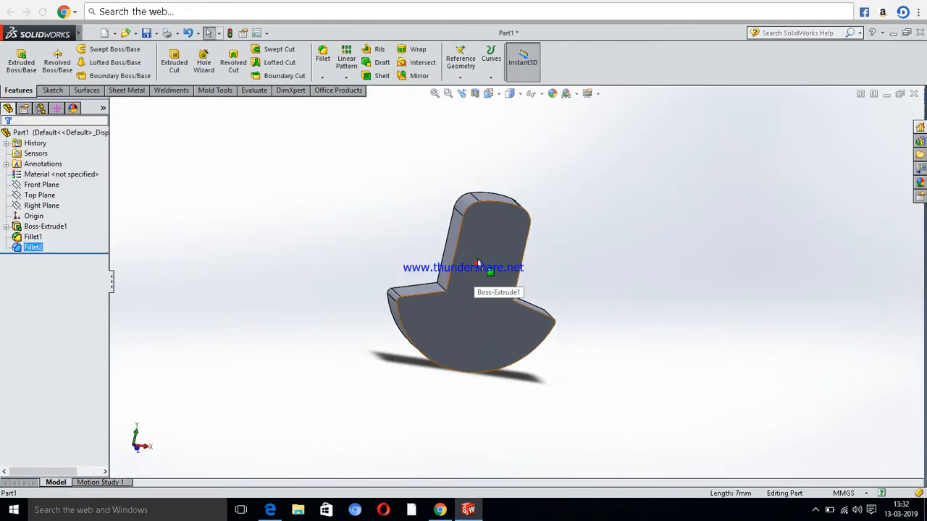
left_click(478, 263)
left_click(520, 230)
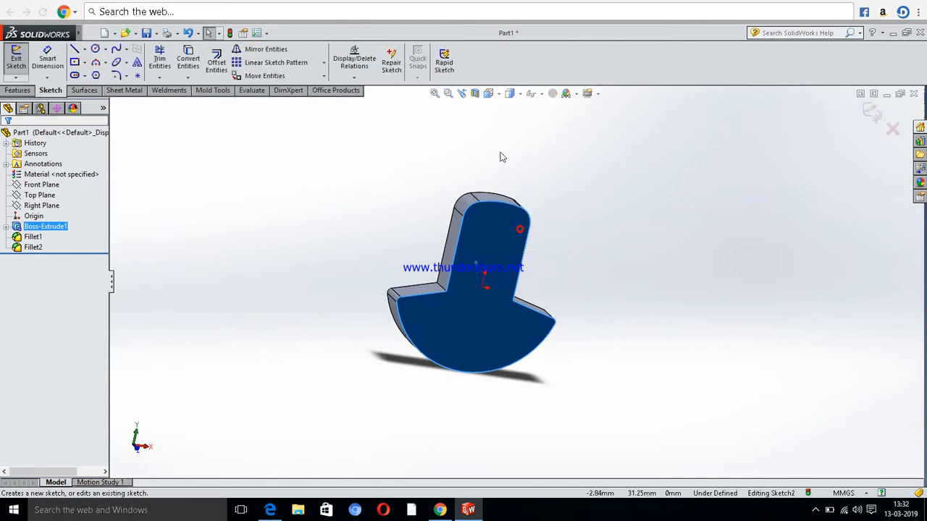
left_click(489, 94)
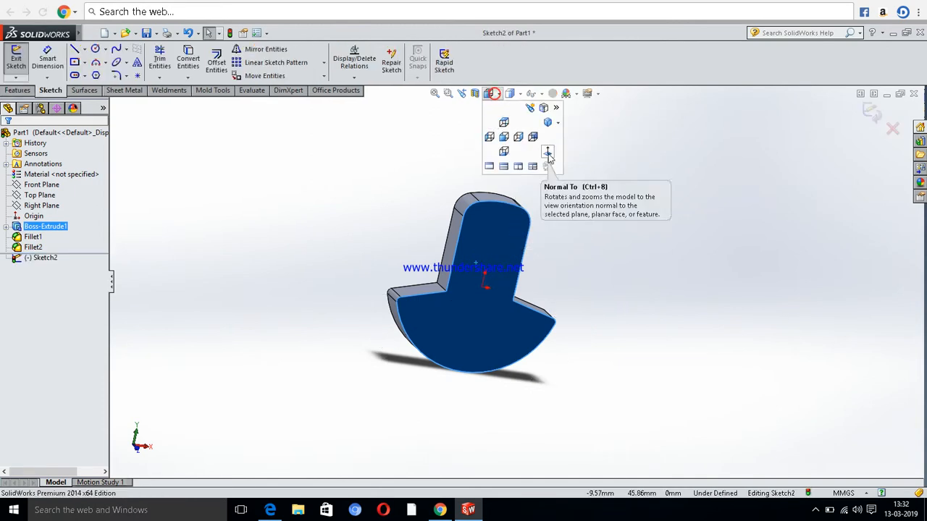
left_click(547, 154)
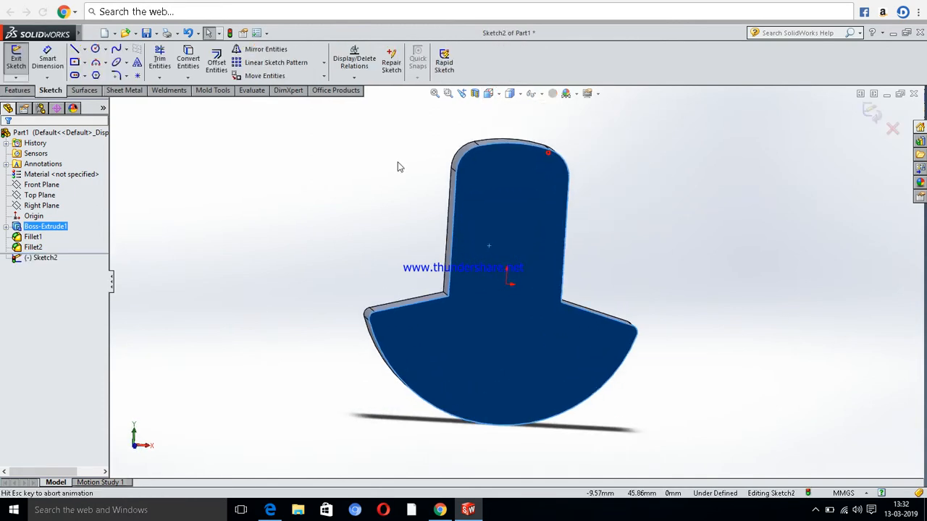
- Draw a circle of about 3.7 mm radius centred on the origin and check the hole dimensions in the PDF drawing
left_click(95, 50)
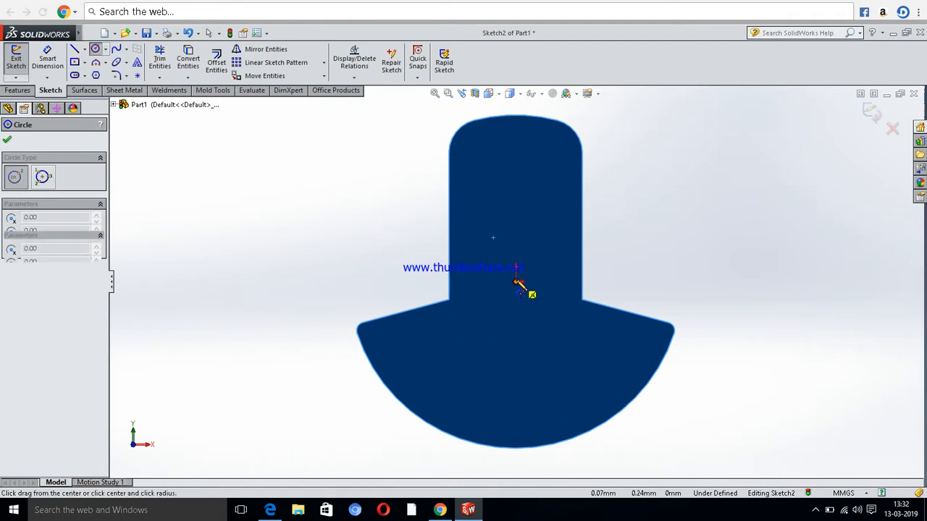
left_click(514, 282)
left_click(515, 313)
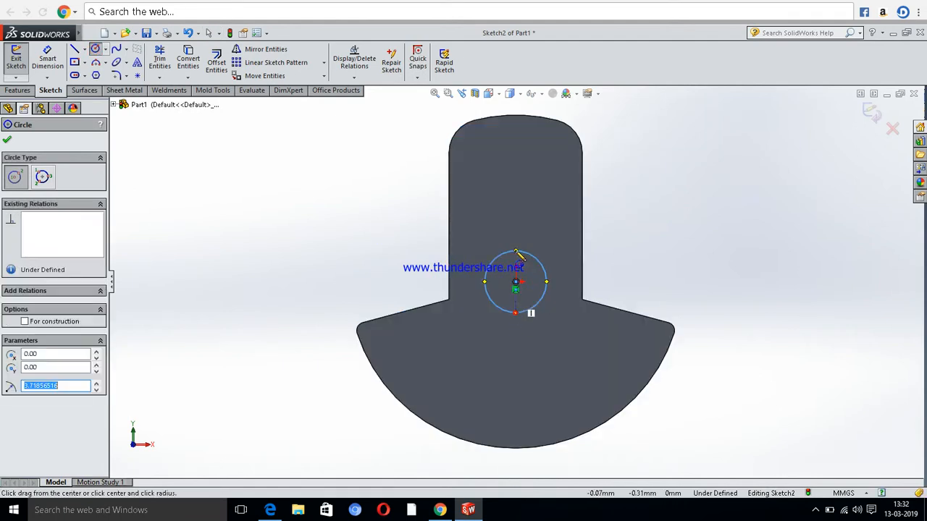
left_click(517, 145)
key("Escape")
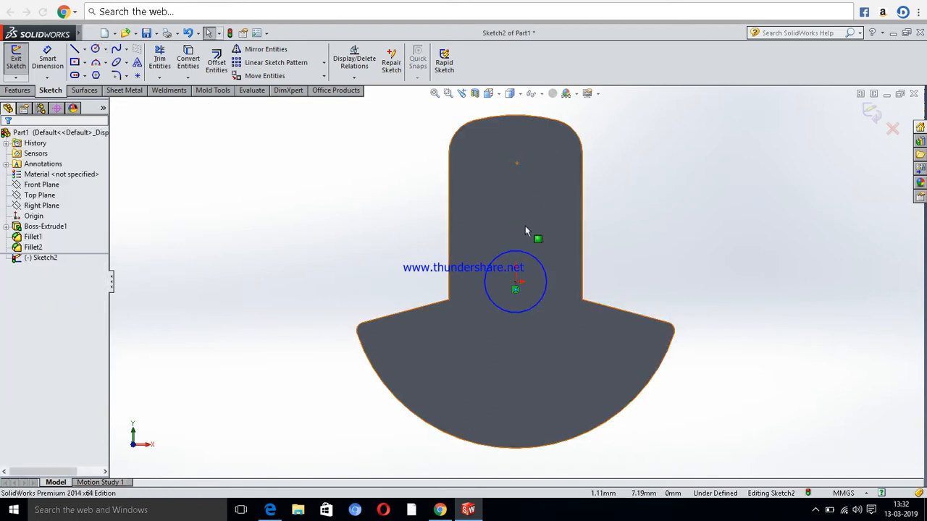
left_click(271, 512)
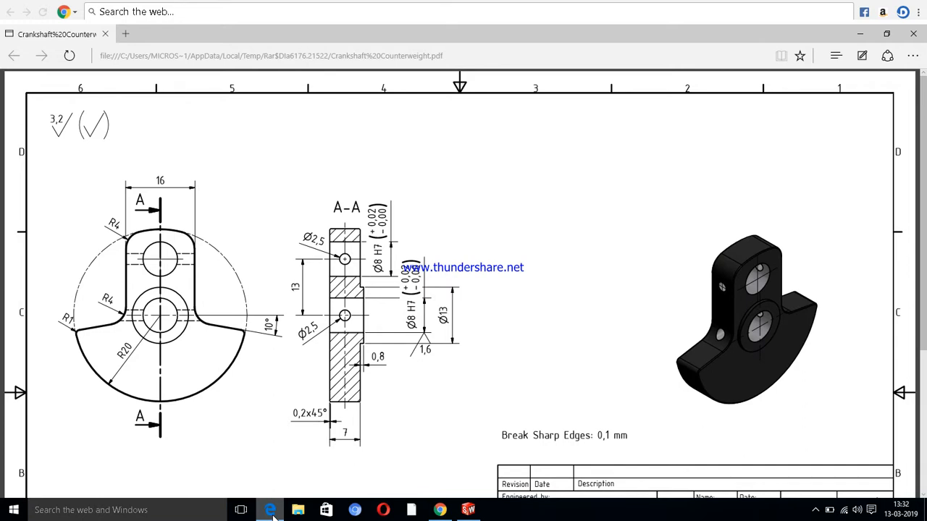
left_click(271, 511)
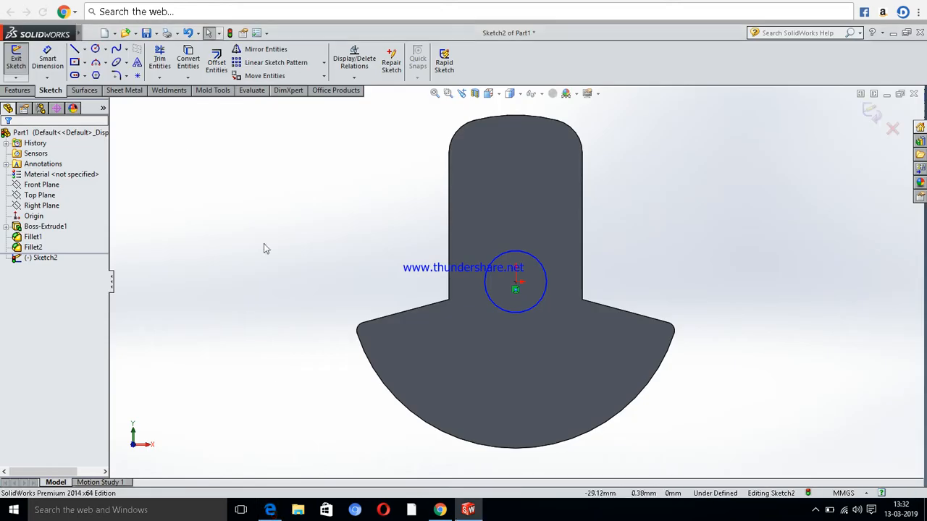
- Dimension the circle centred on the origin to a 13 mm diameter
left_click(47, 60)
left_click(541, 272)
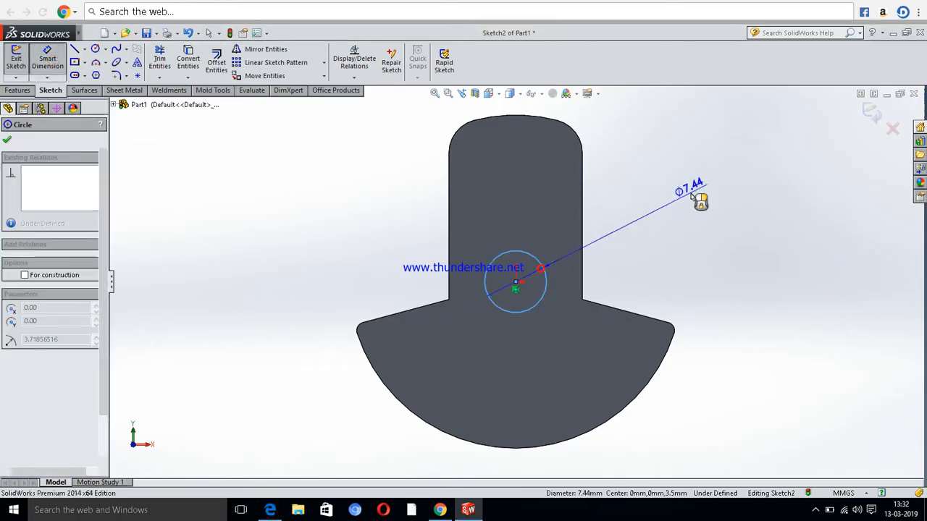
left_click(696, 201)
type("13")
key("Return")
- Extrude the 13 mm circle by 0.8 mm as a boss on the counterweight's front face
left_click(12, 93)
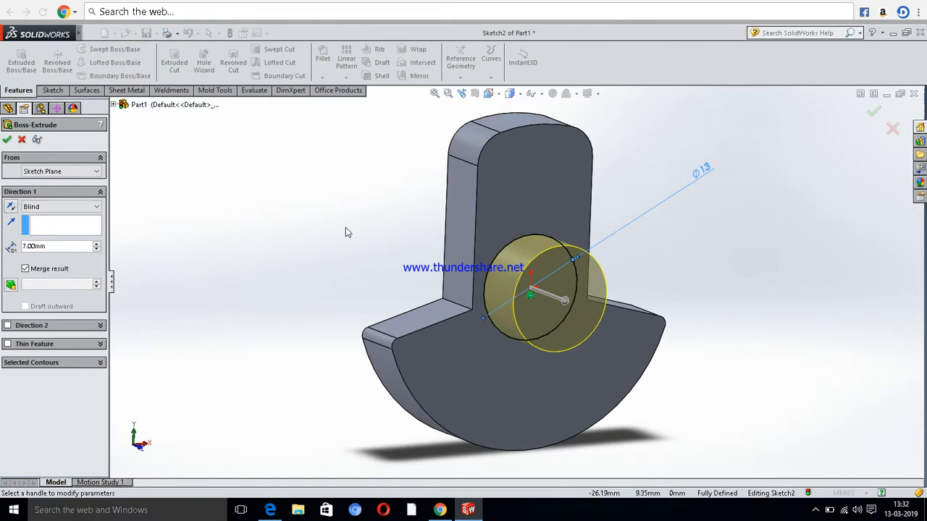
left_click(55, 249)
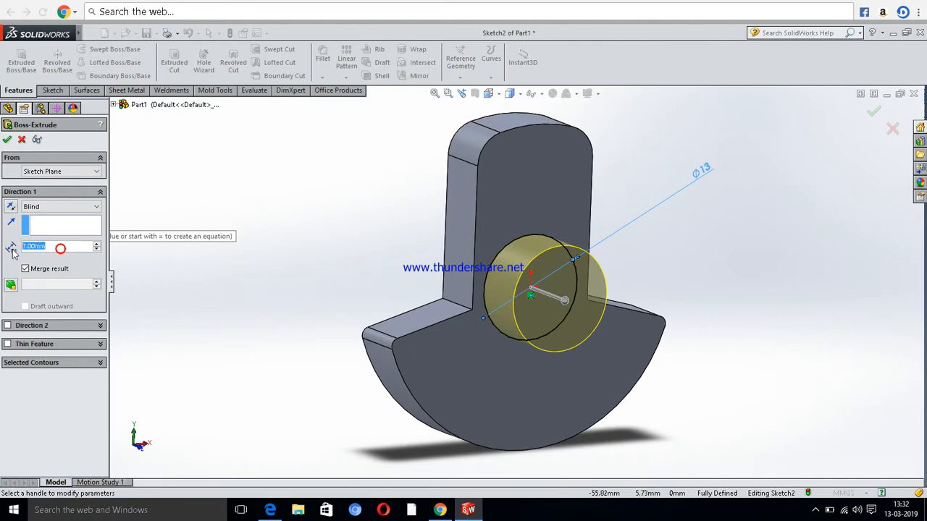
type("0.5")
key("Return")
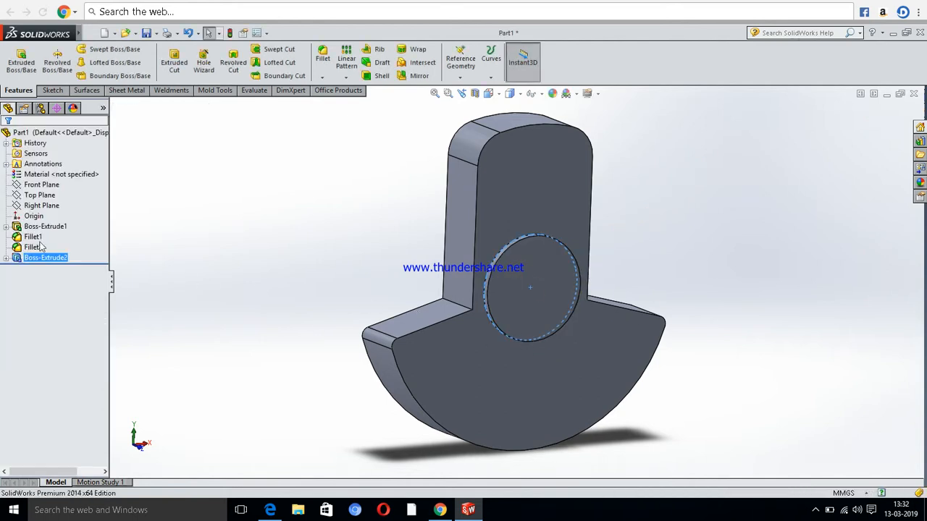
- Start a new sketch on the round boss's front face and view it normal to the sketch plane
left_click(538, 299)
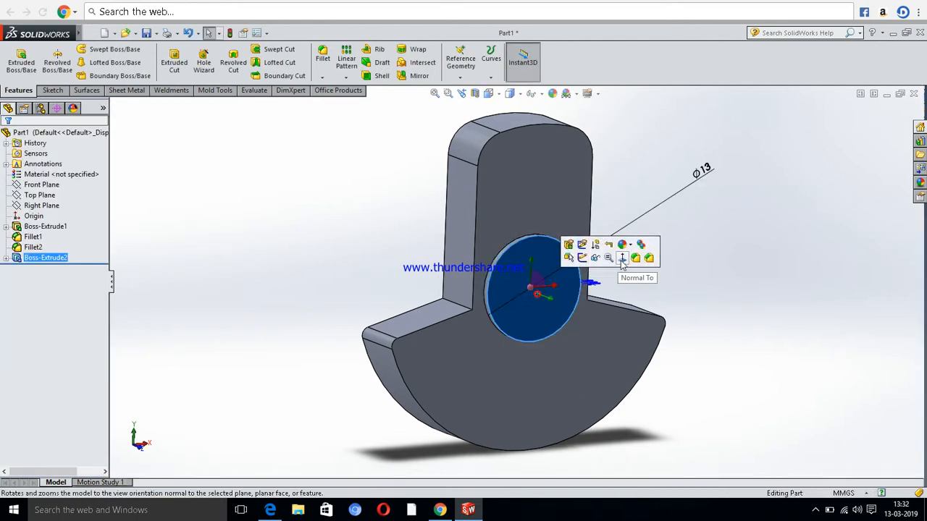
left_click(581, 261)
left_click(489, 93)
left_click(510, 128)
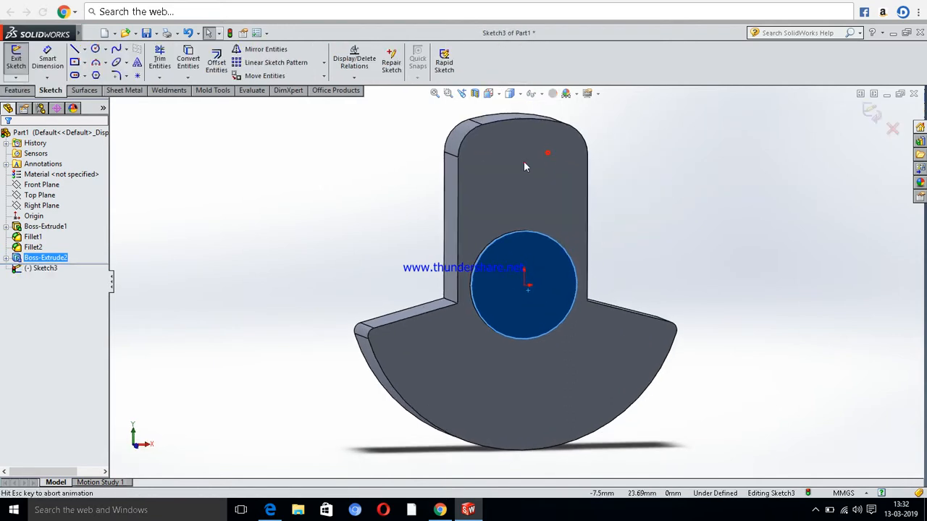
- Draw a circle of about 3.3 mm radius centred on the origin and check the hole diameter in the PDF drawing
left_click(95, 48)
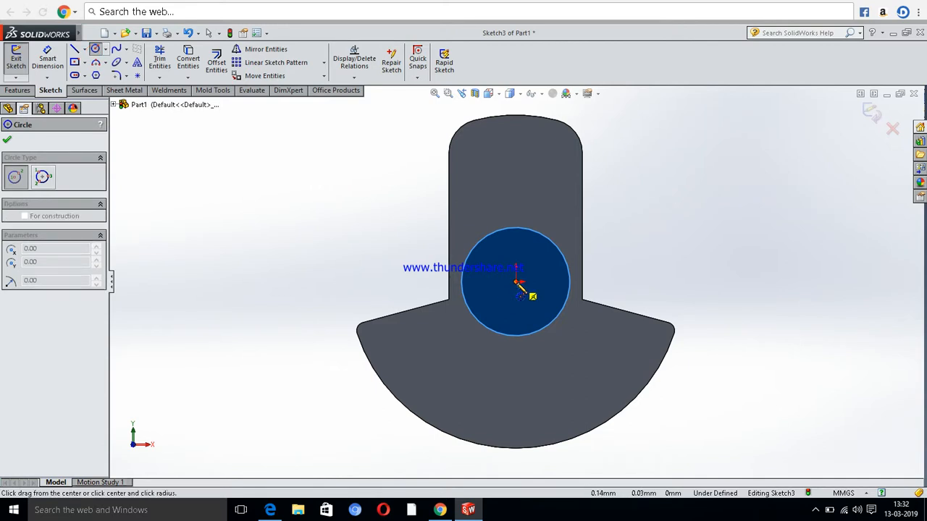
left_click(516, 282)
left_click(511, 309)
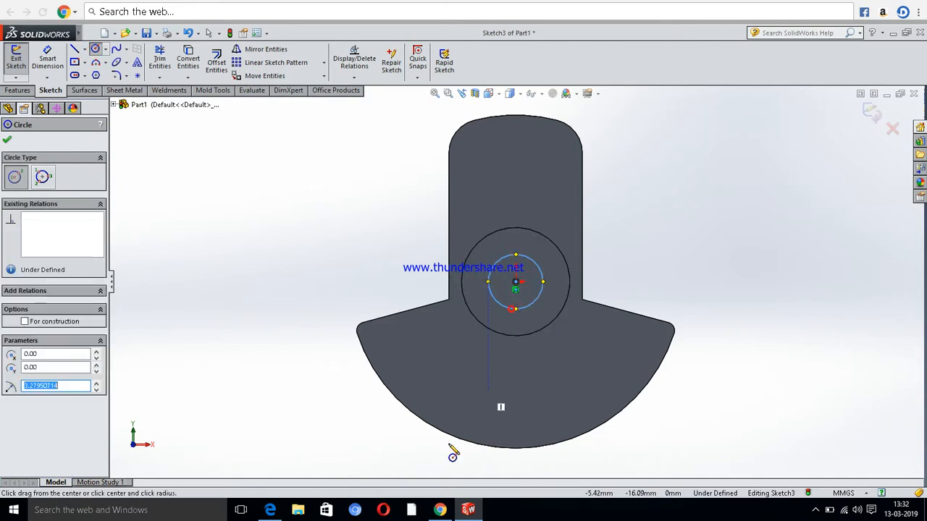
left_click(270, 510)
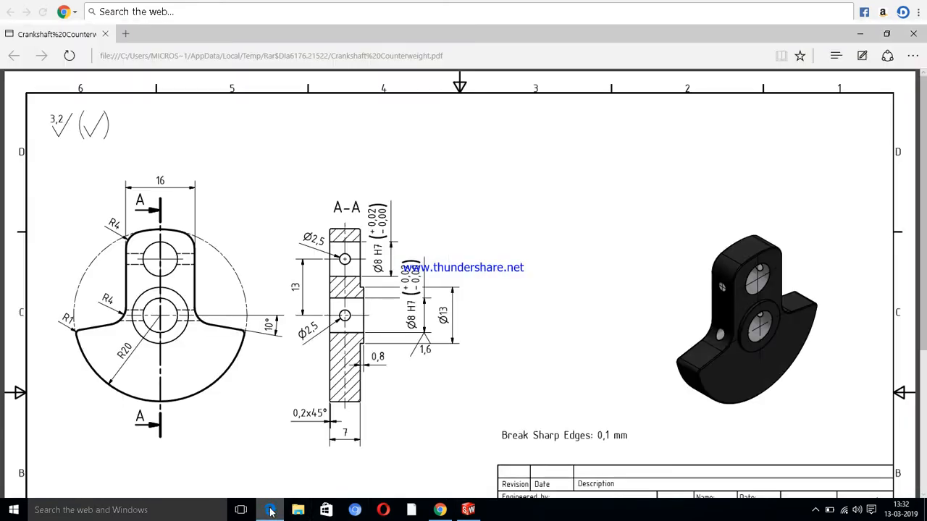
left_click(270, 510)
- Dimension the circle inside the boss to an 8 mm diameter
left_click(47, 58)
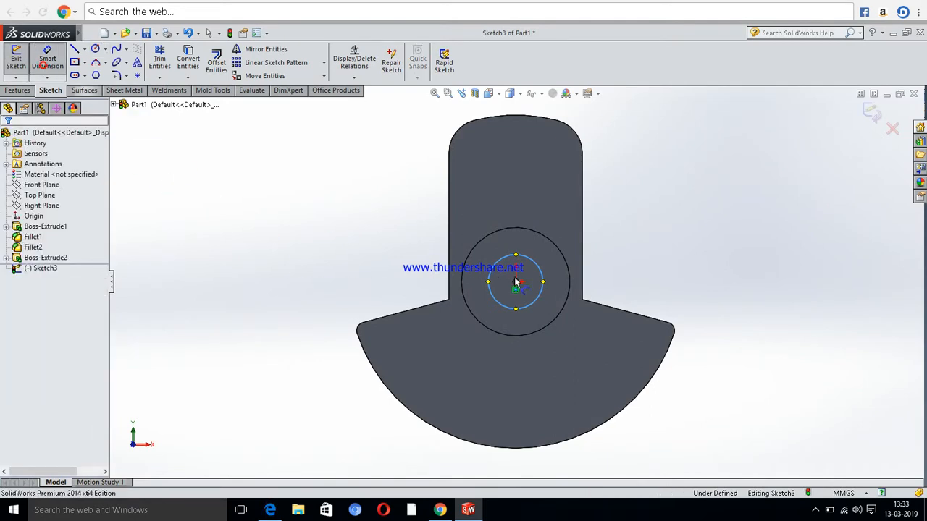
left_click(541, 270)
left_click(757, 184)
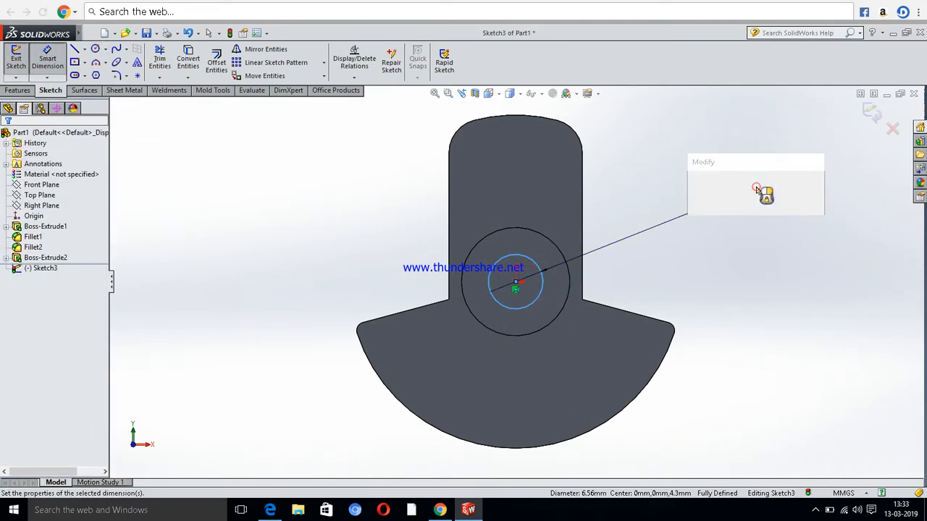
type("8")
key("Return")
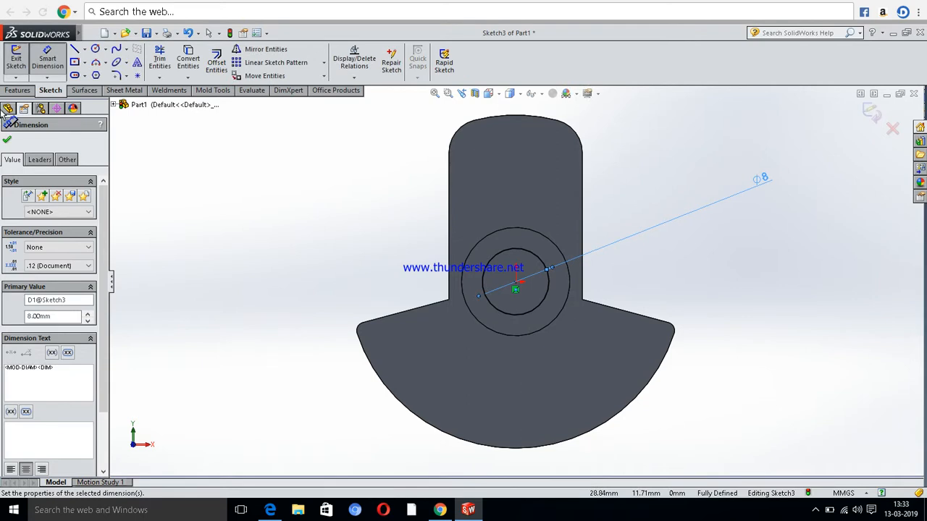
left_click(7, 140)
key("Escape")
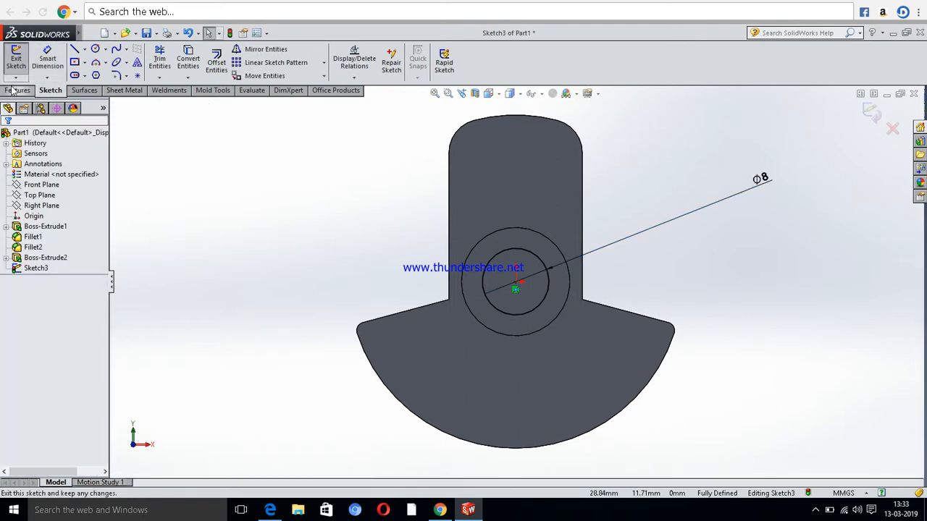
- Cut the 8 mm circle through the body with an extruded cut up to the counterweight's back face
left_click(15, 90)
left_click(174, 61)
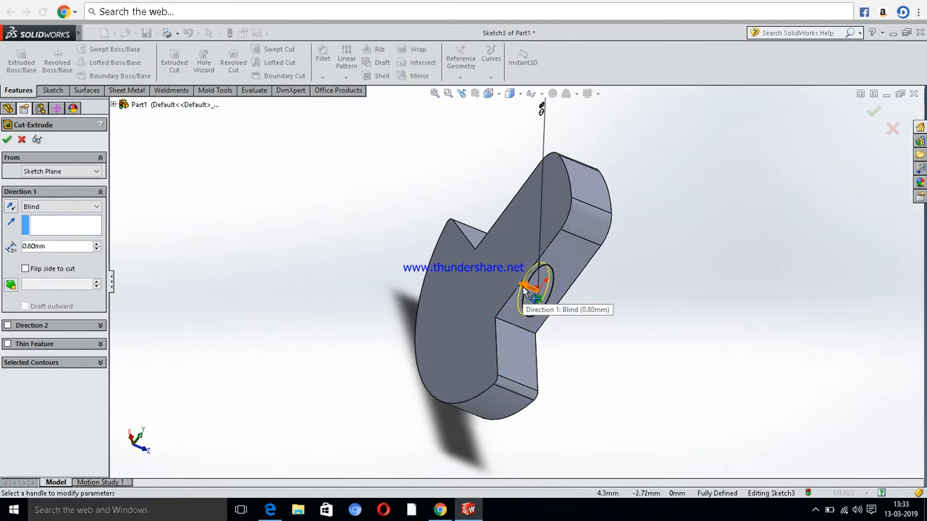
left_click(603, 317)
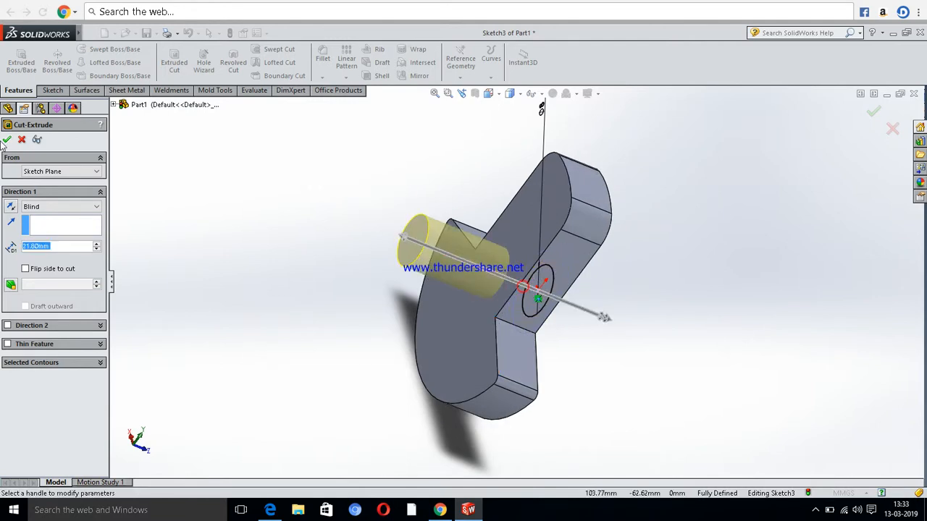
left_click(60, 207)
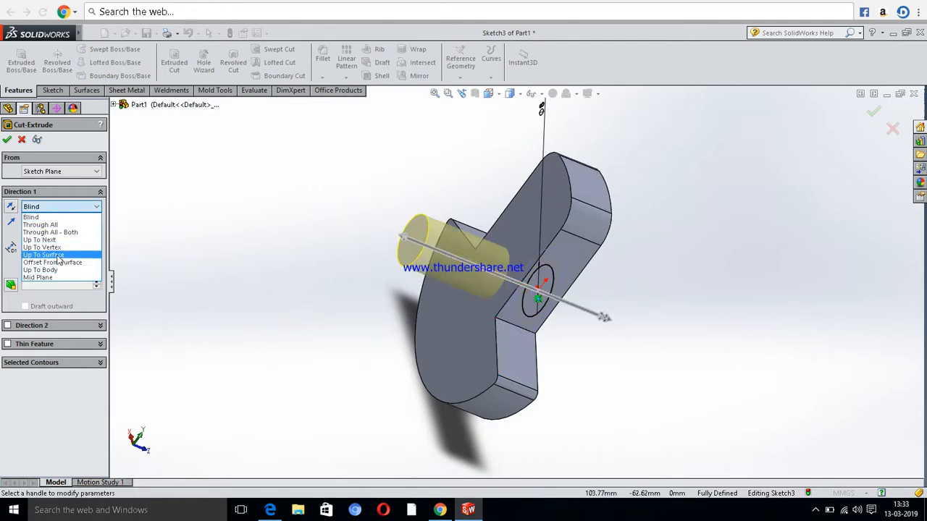
left_click(44, 255)
left_click(537, 216)
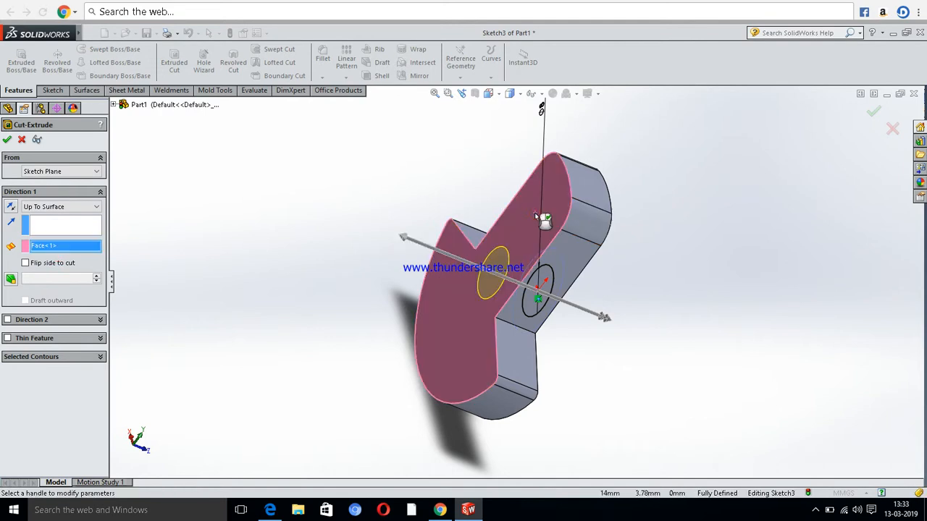
right_click(629, 257)
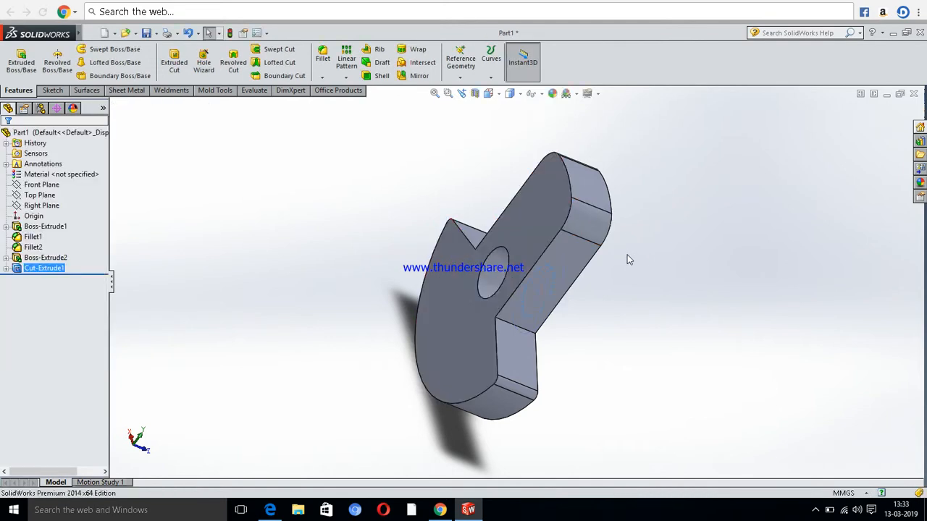
- Start a new sketch on the counterweight's main front face and view it normal to the sketch plane
middle_click_drag(605, 249, 524, 211)
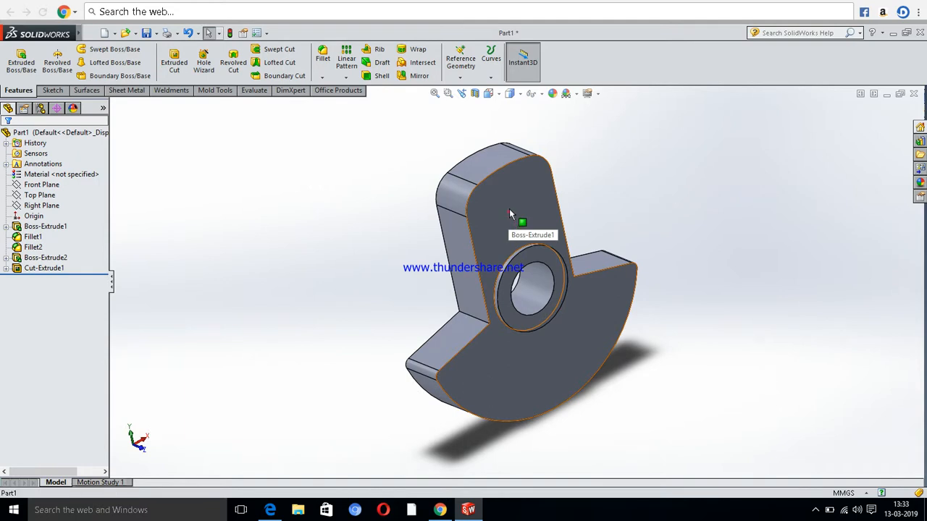
left_click(520, 206)
left_click(554, 169)
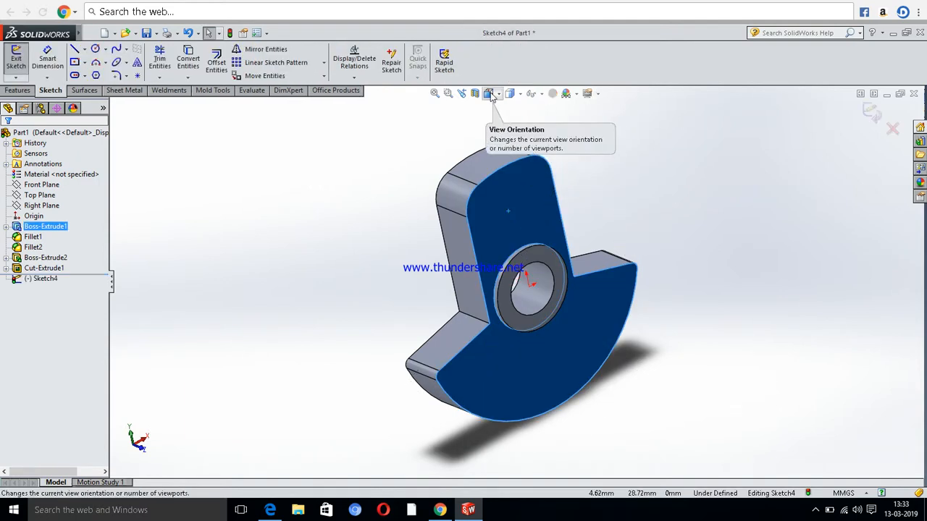
left_click(489, 94)
left_click(547, 153)
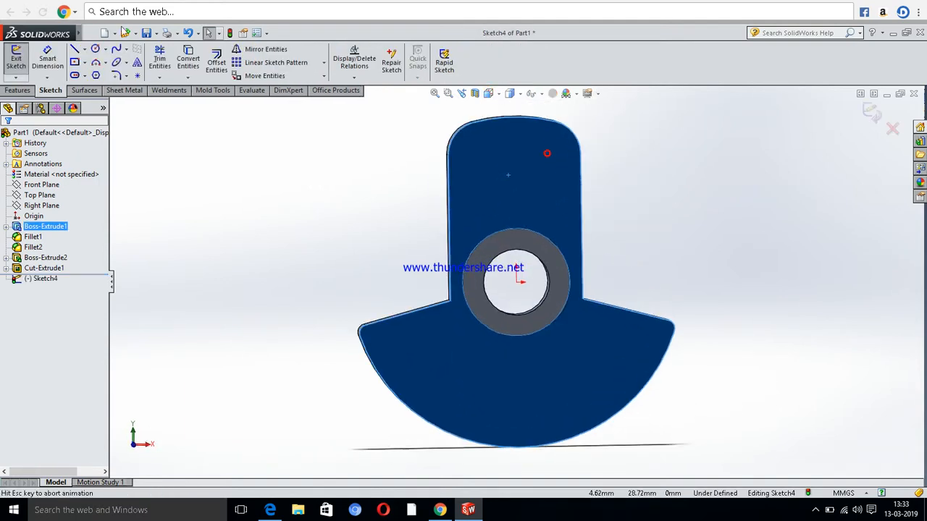
- Draw a circle of about 2.6 mm radius near the arm's upper end and place its centre 13 mm above the origin
left_click(96, 49)
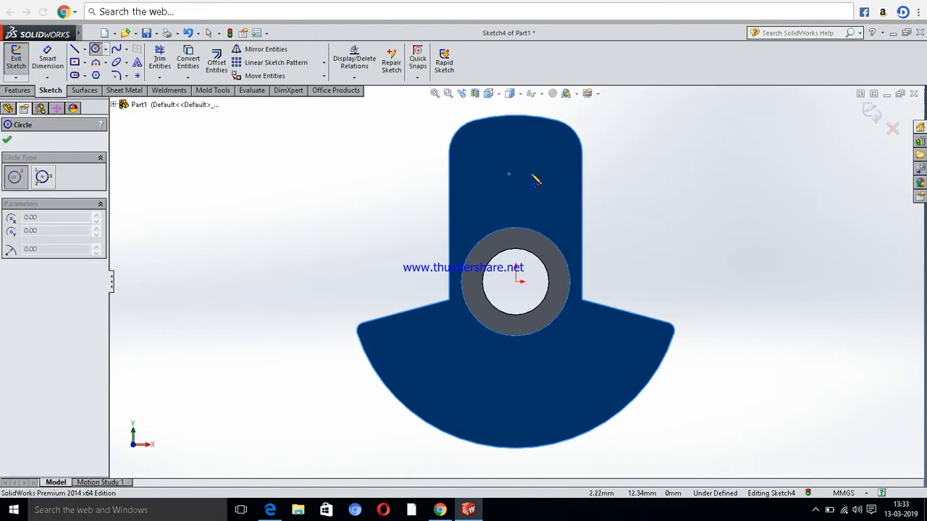
left_click(515, 139)
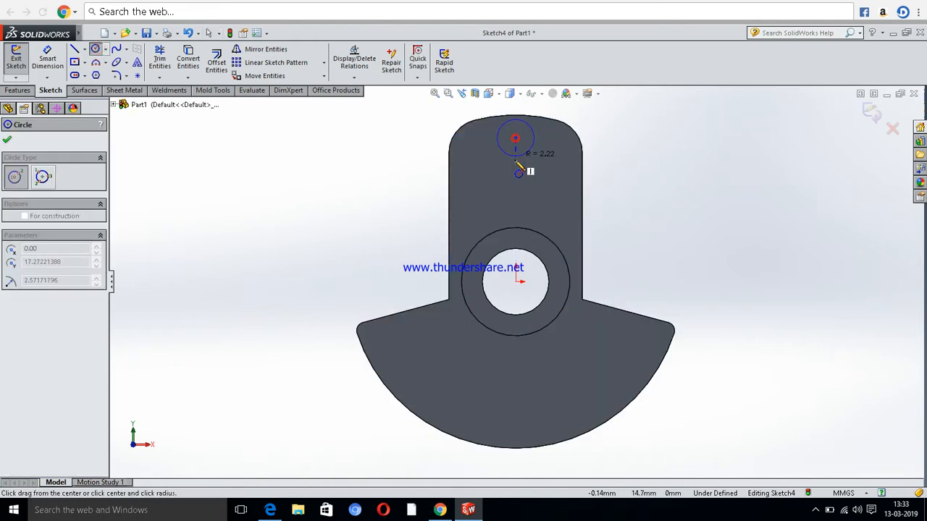
left_click(515, 160)
left_click(47, 59)
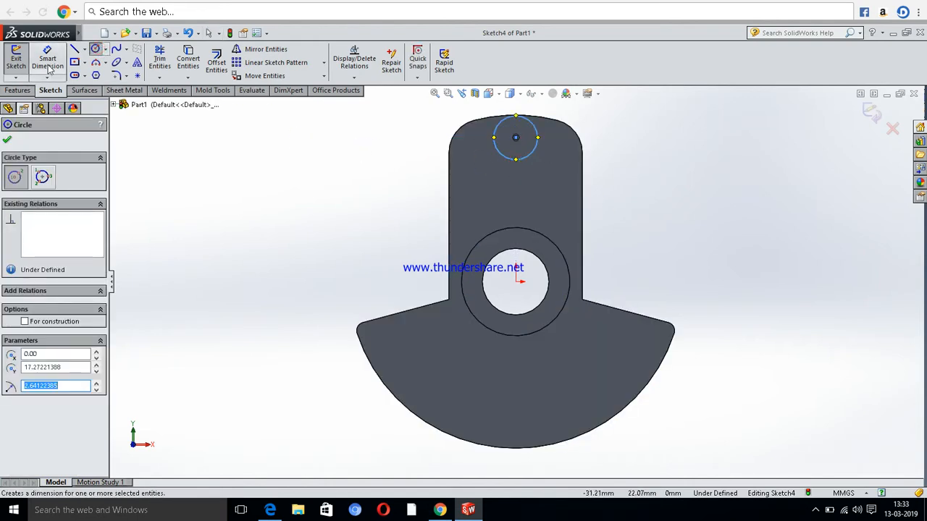
left_click(515, 137)
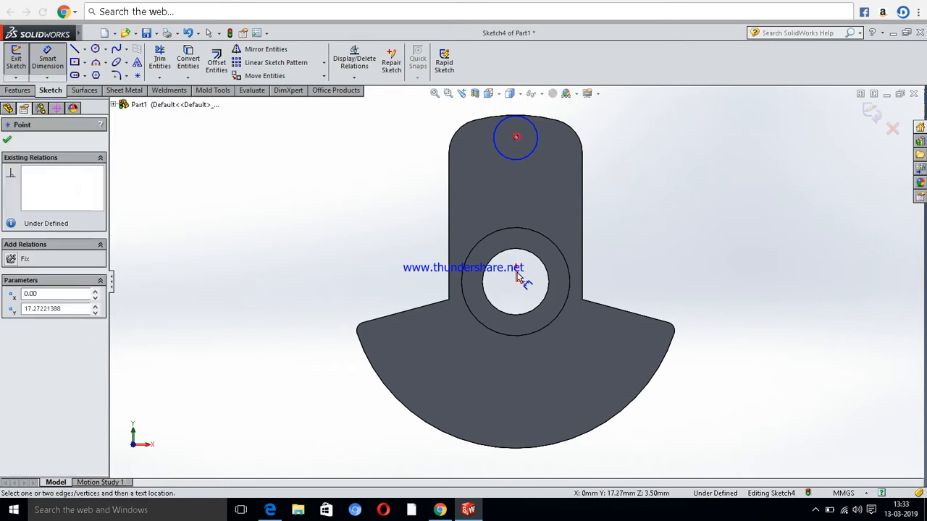
left_click(516, 282)
left_click(693, 221)
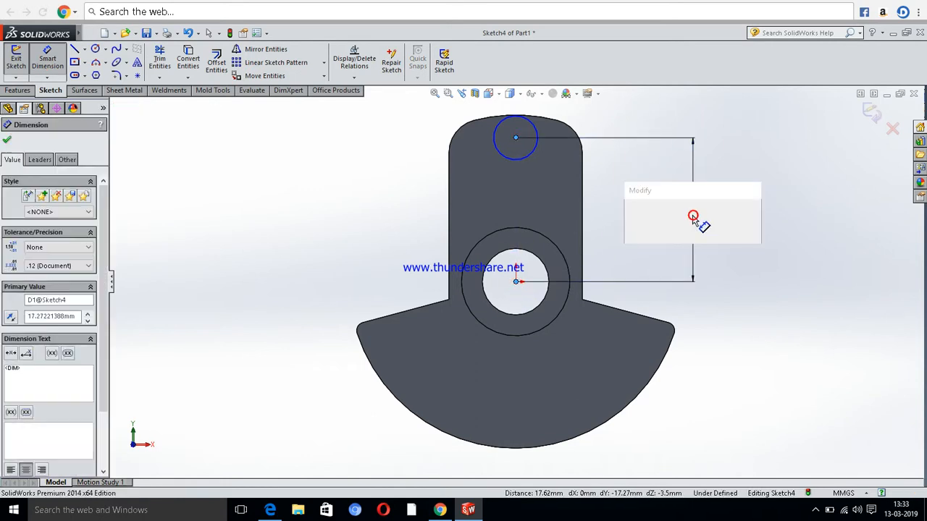
type("13")
key("Return")
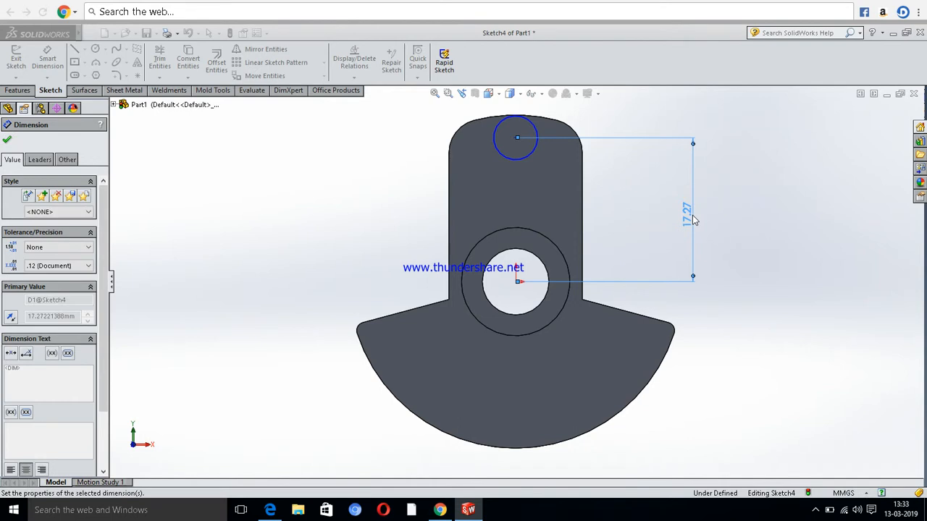
- Check the upper hole's size in the PDF drawing and dimension the arm's circle to an 8 mm diameter
left_click(274, 511)
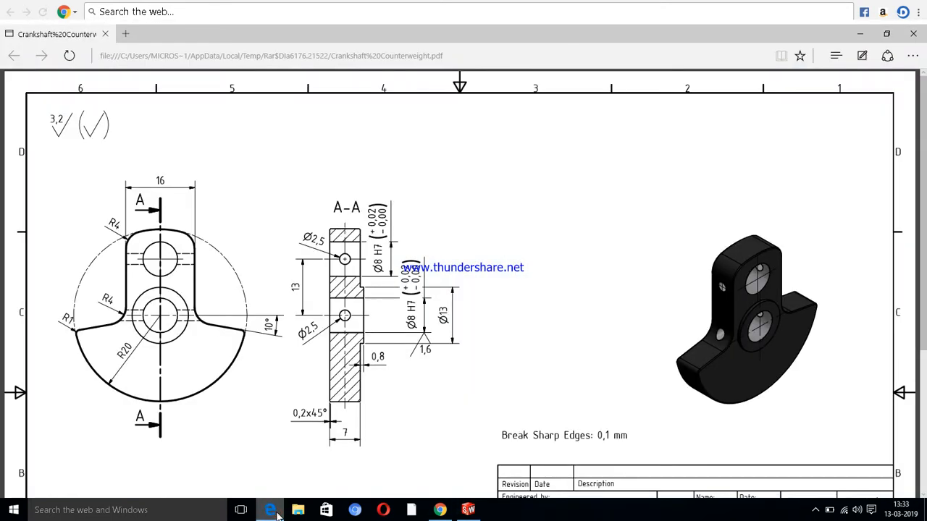
left_click(273, 511)
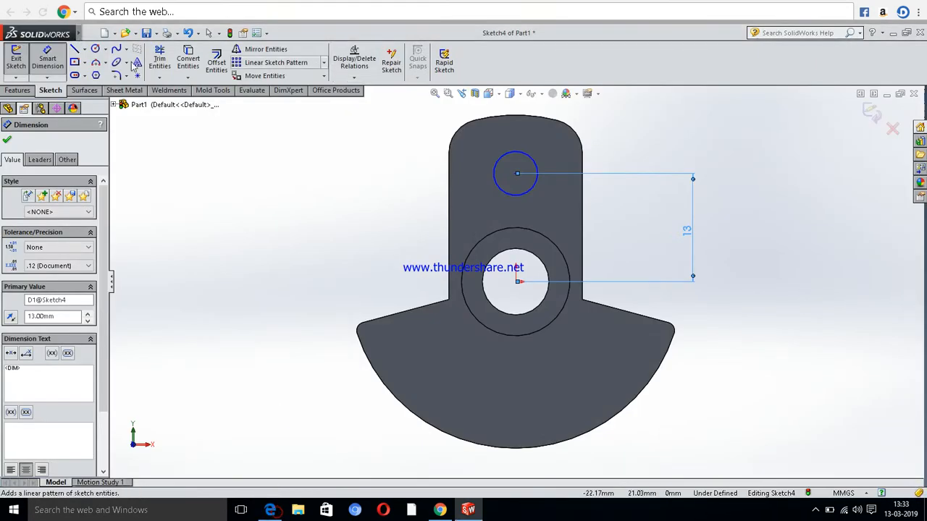
left_click(679, 126)
type("8")
key("Return")
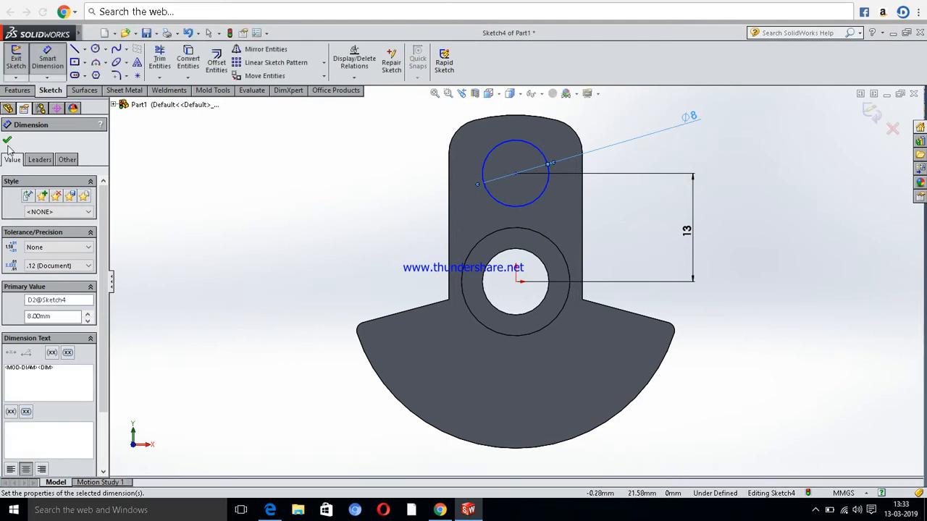
left_click(7, 142)
- Cut the upper 8 mm circle through the arm with a blind extruded cut 21.8 mm deep
left_click(16, 90)
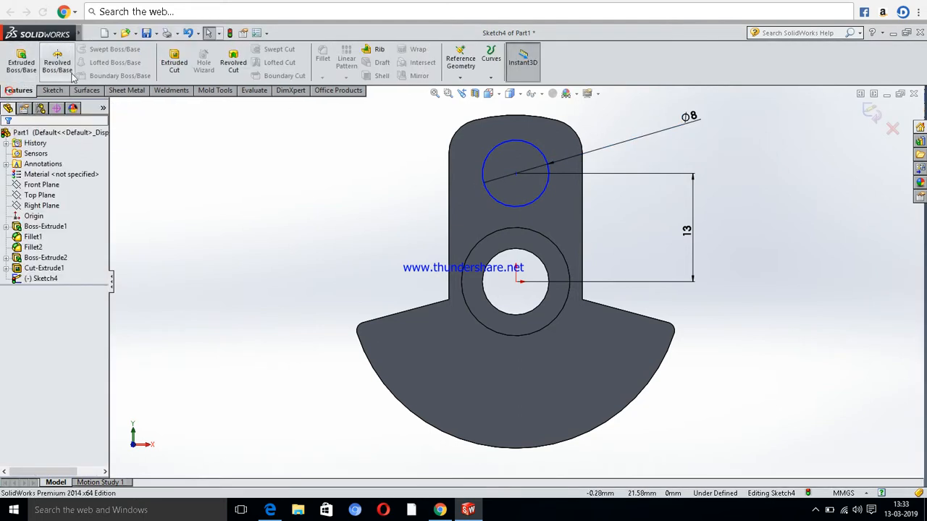
left_click(173, 61)
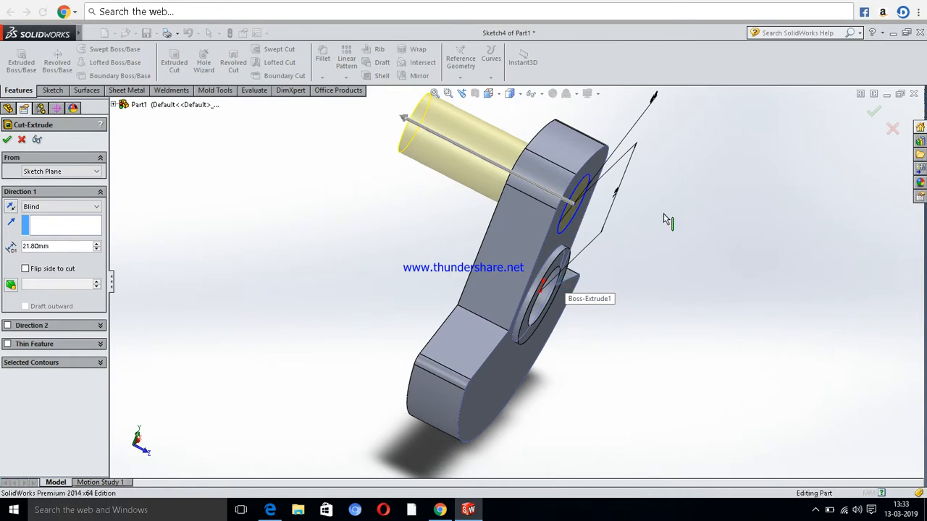
key("Return")
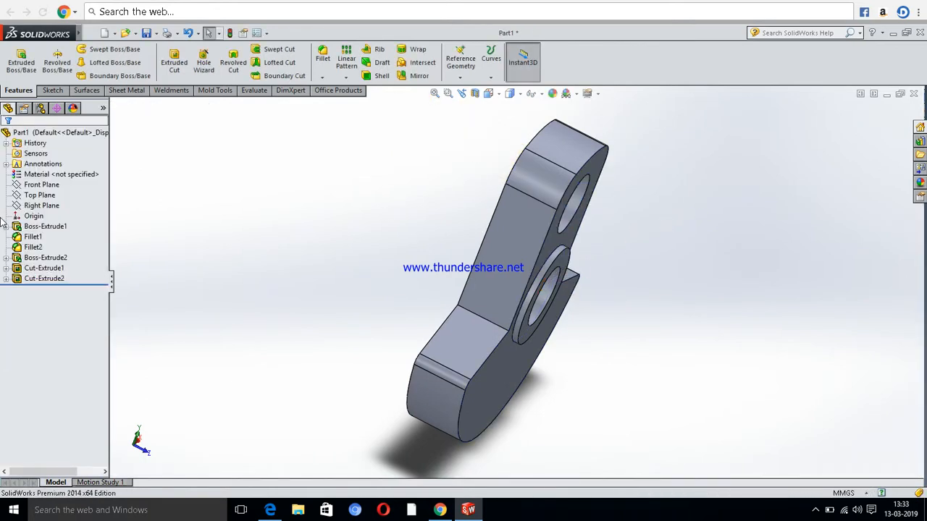
- On the Right Plane, sketch a circle of about 2.4 mm diameter near the arm's upper end and one of about 2.2 mm centred on the origin
left_click(32, 207)
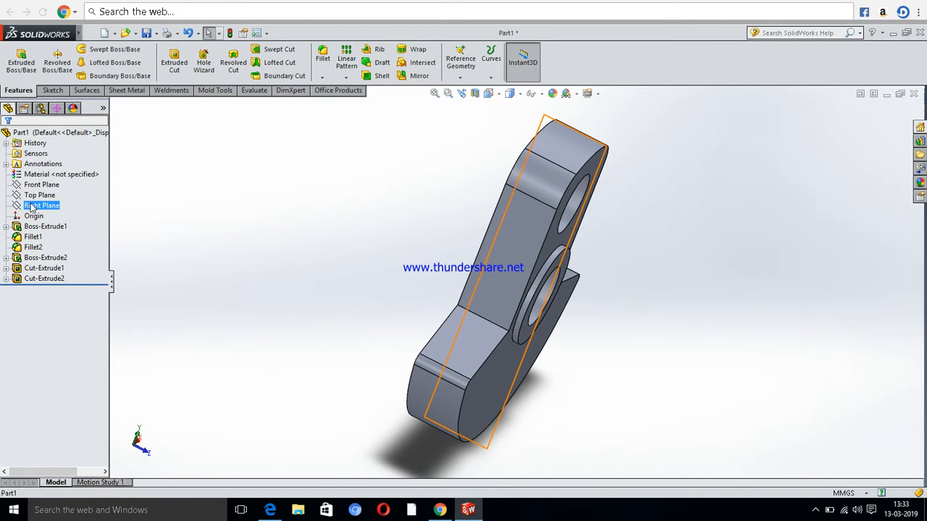
left_click(487, 93)
left_click(548, 152)
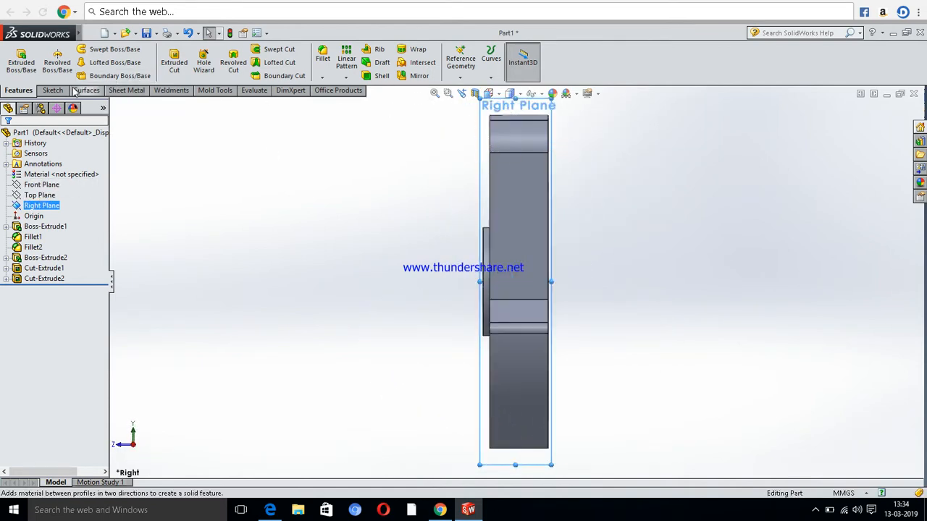
left_click(53, 90)
left_click(96, 49)
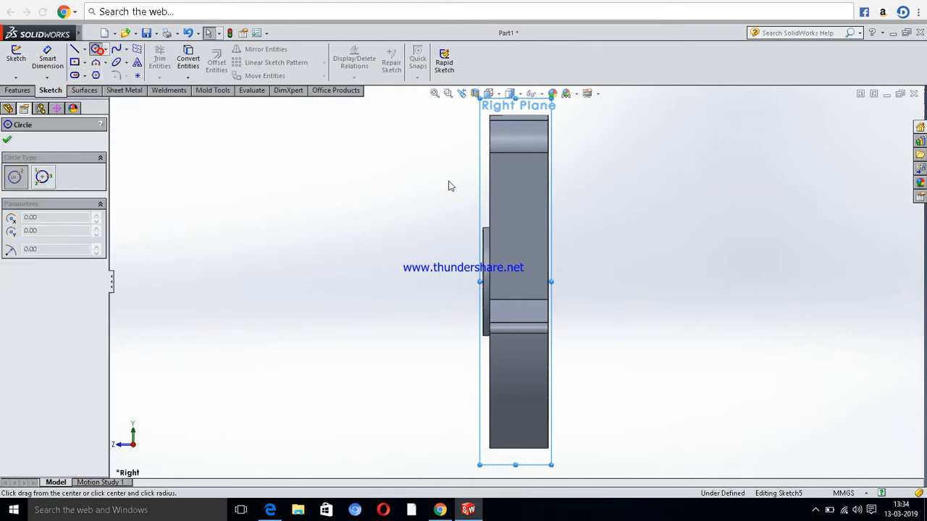
left_click_drag(519, 160, 518, 170)
left_click(518, 282)
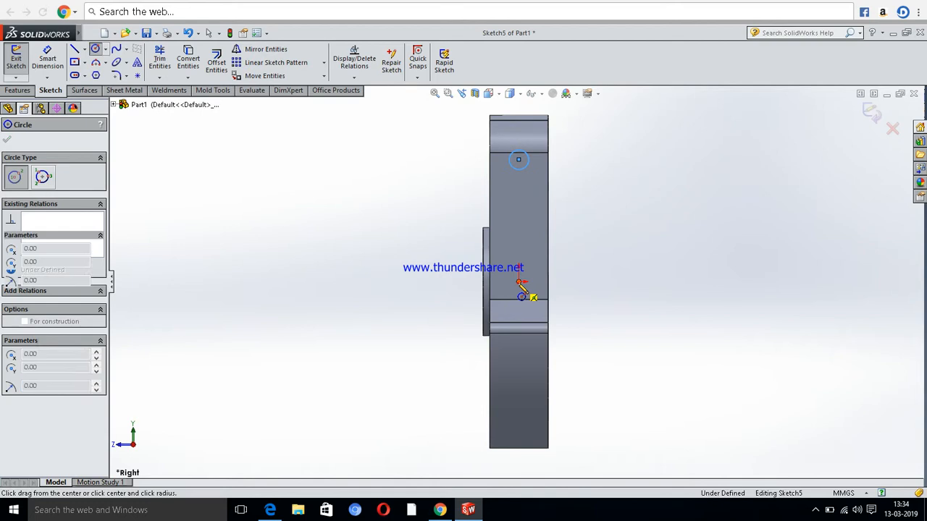
left_click(520, 294)
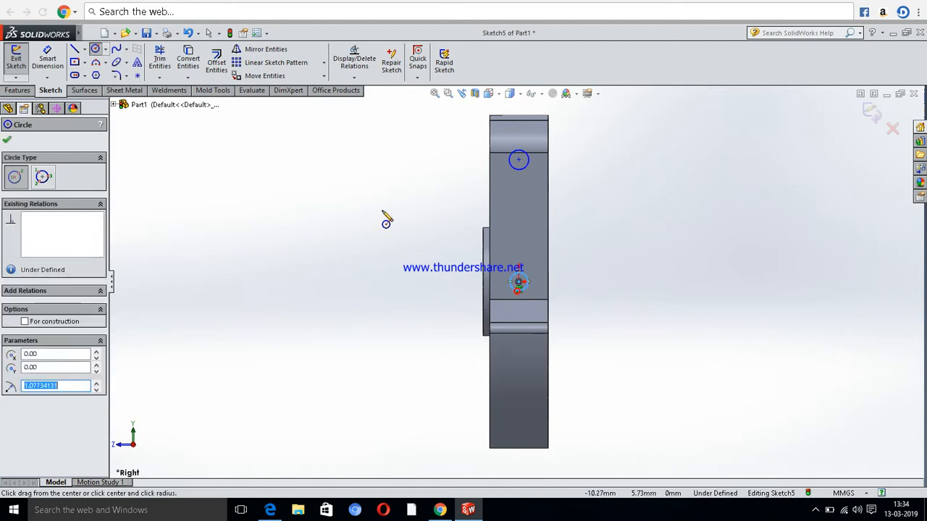
- Check the cross-hole size in the PDF drawing and dimension both sketched circles to a 2.5 mm diameter
left_click(272, 509)
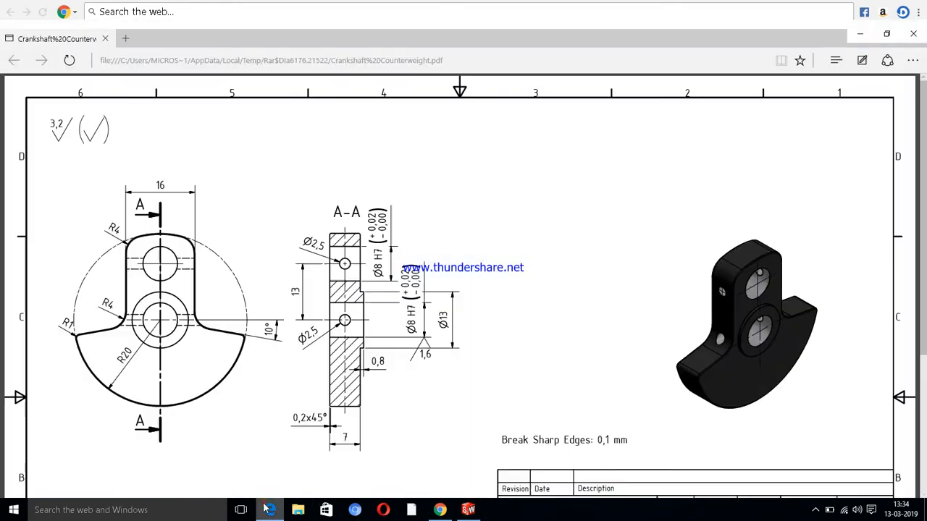
left_click(266, 510)
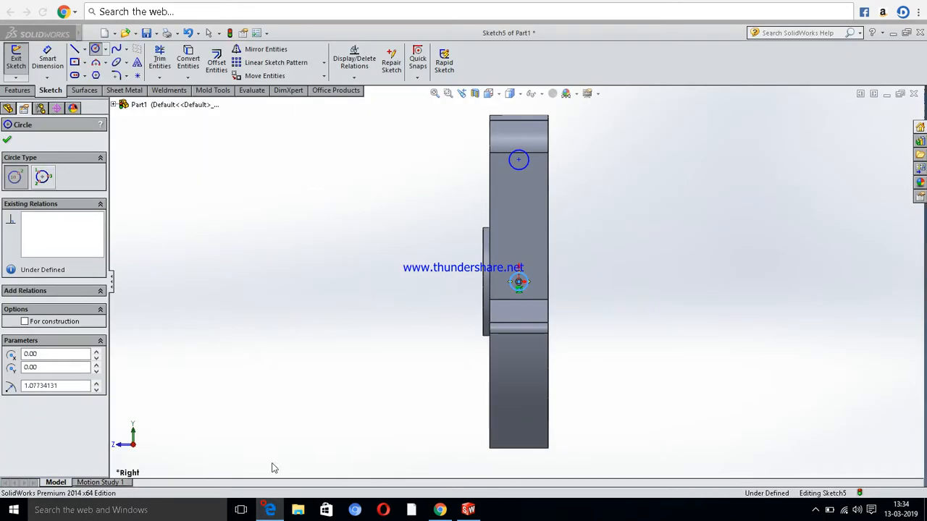
left_click(47, 58)
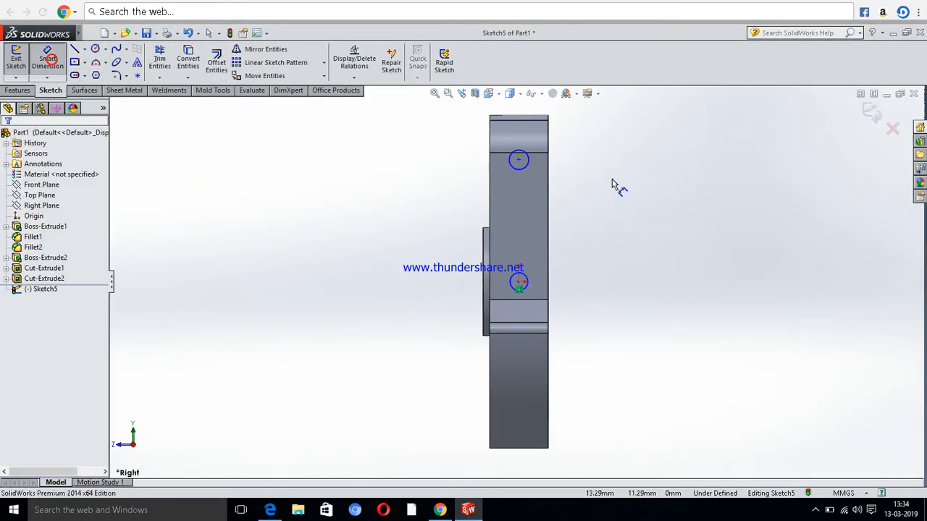
left_click(528, 160)
left_click(592, 138)
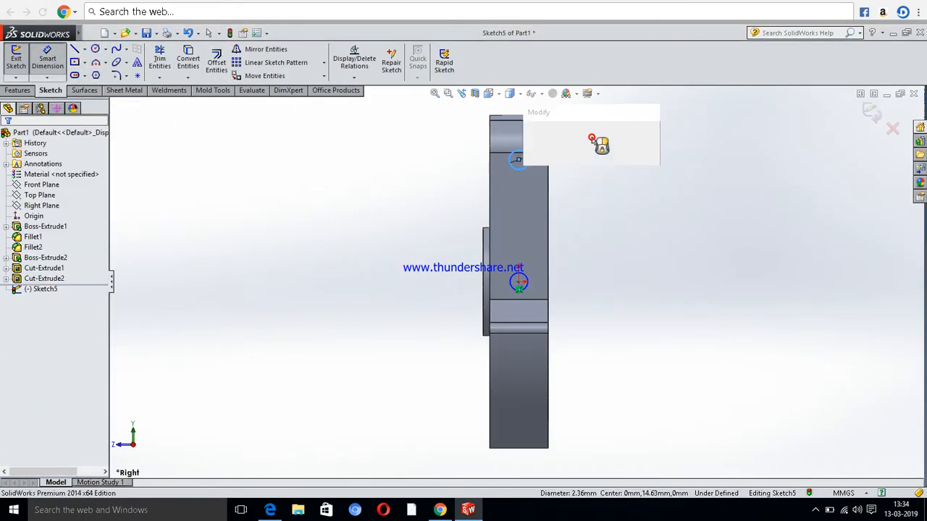
type("2.5")
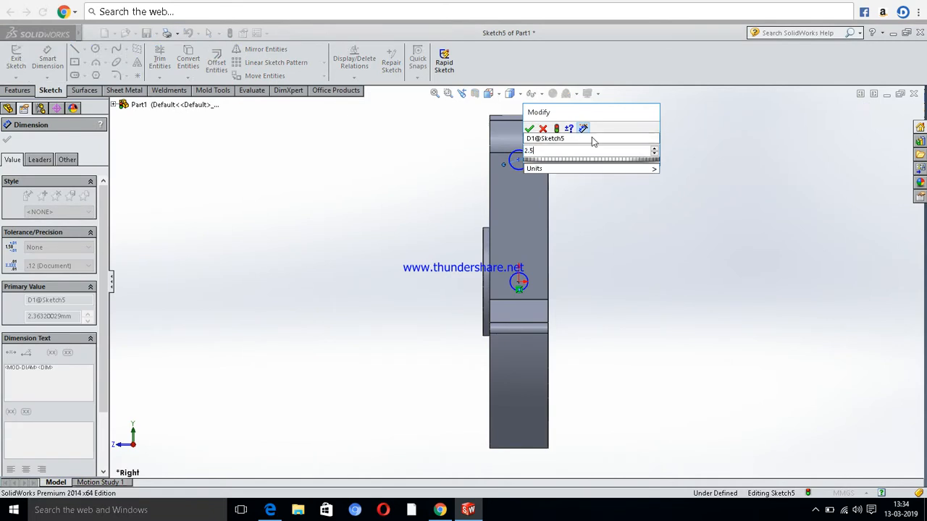
key("Return")
left_click(530, 281)
left_click(623, 258)
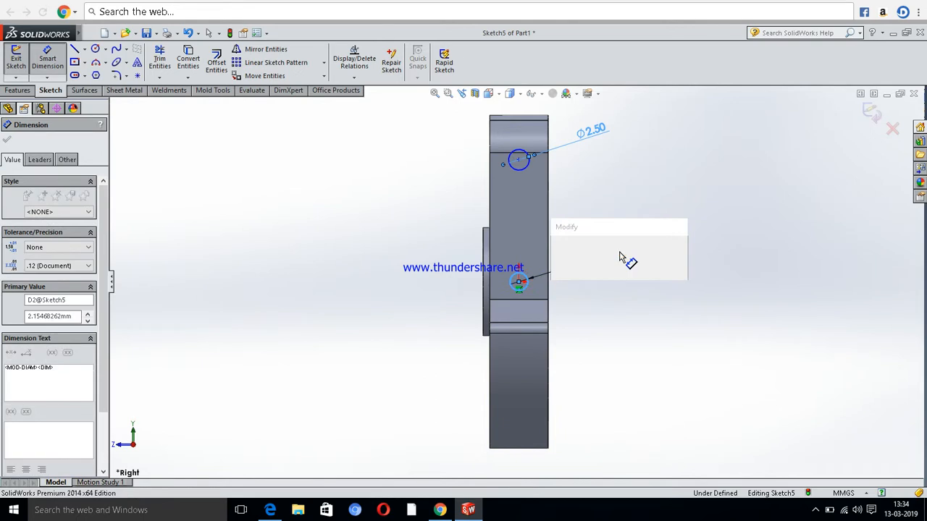
type("2.5")
key("Return")
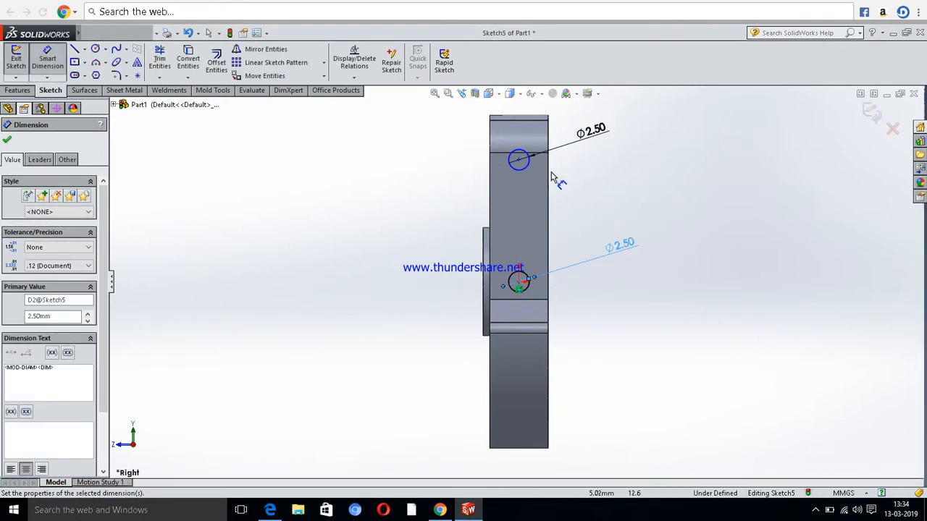
- Dimension the vertical distance between the two circle centres to 13 mm
left_click(519, 159)
left_click(518, 283)
left_click(412, 231)
type("1")
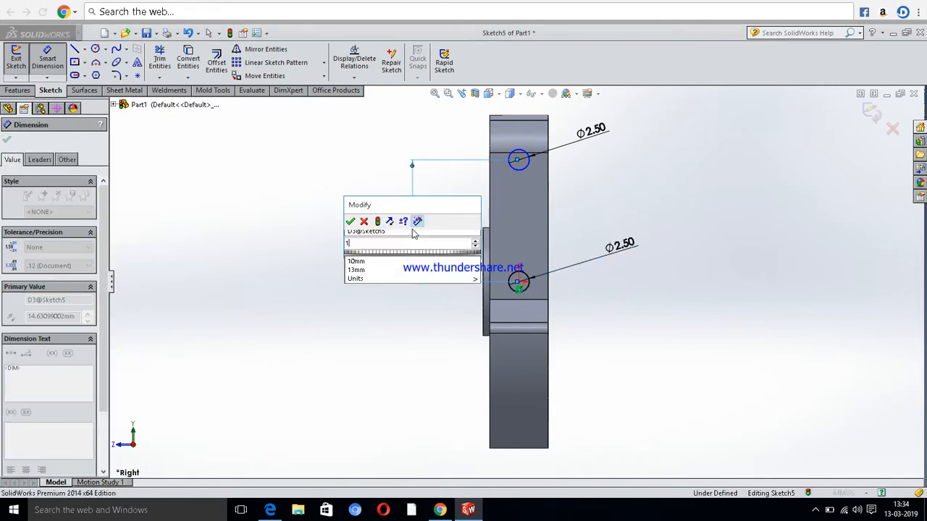
type("3")
key("Return")
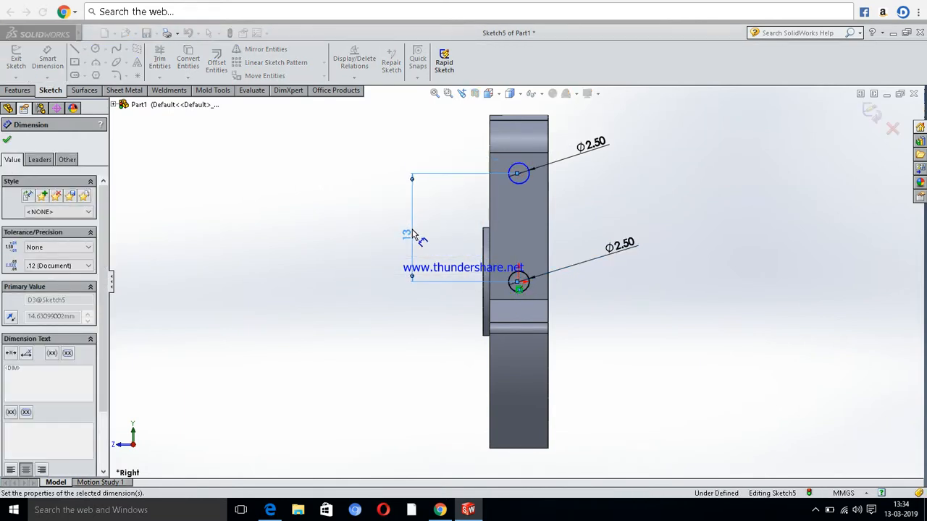
left_click(9, 141)
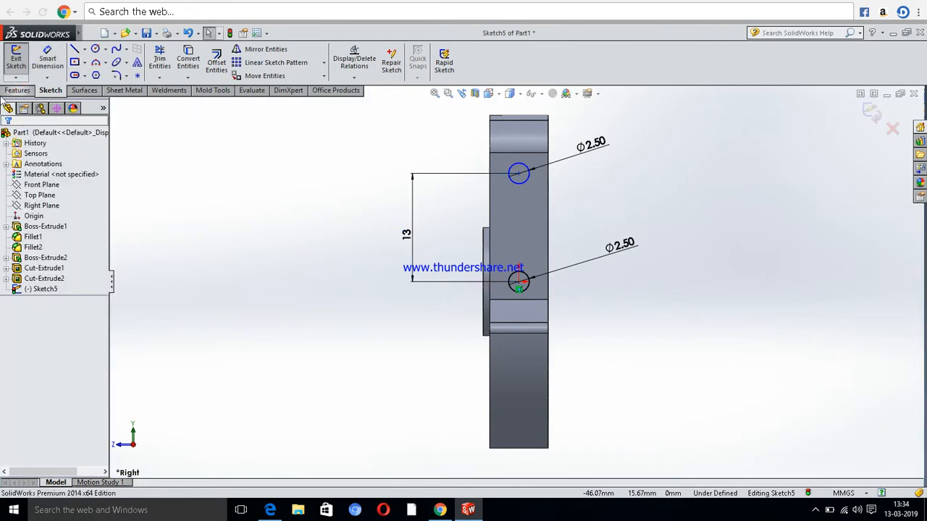
- Cut both 2.5 mm circles through the arm with a Mid Plane extruded cut 21.8 mm deep
left_click(17, 90)
left_click(174, 61)
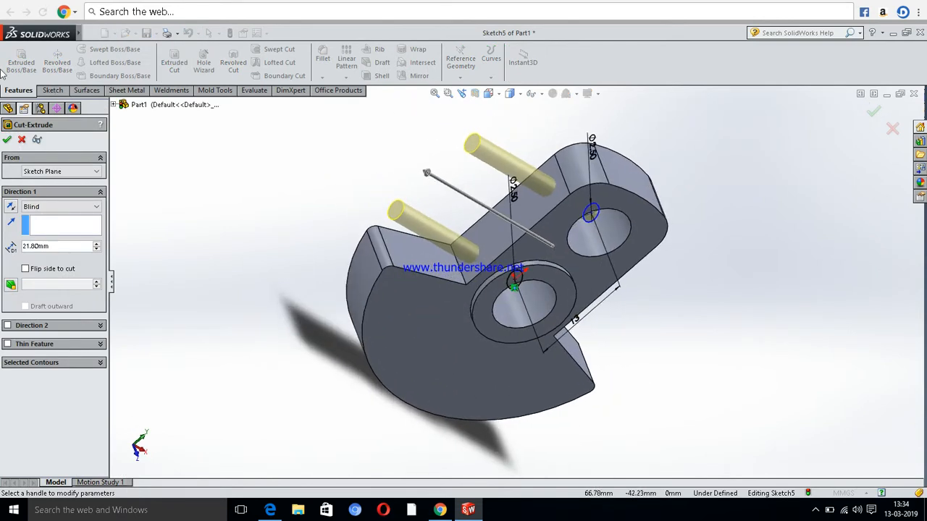
left_click(64, 206)
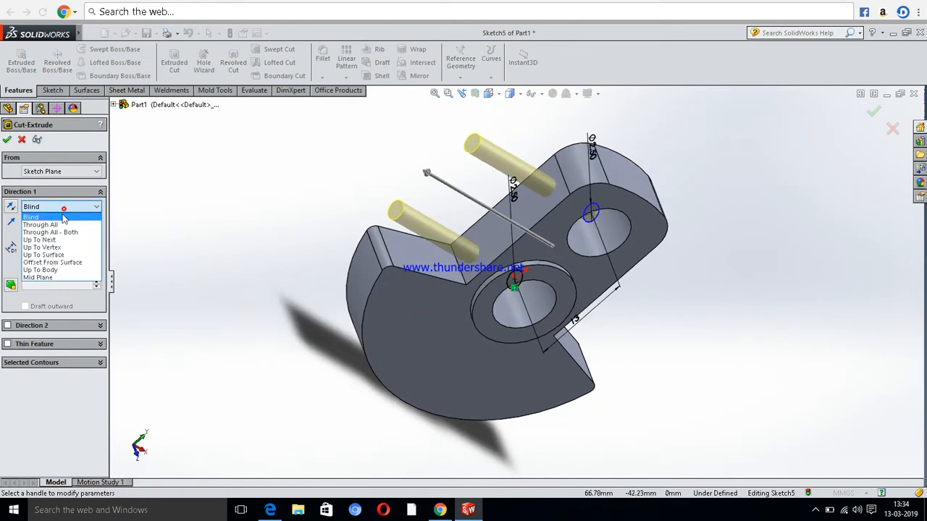
left_click(74, 279)
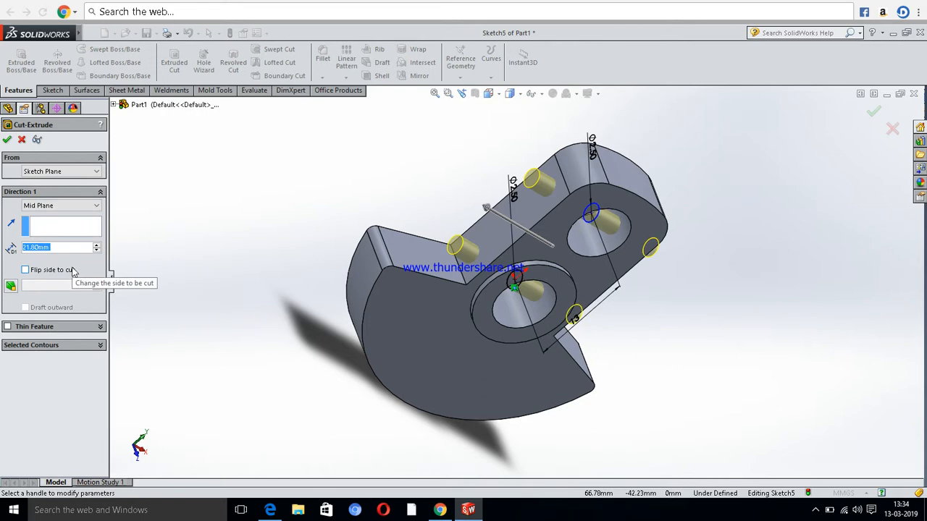
middle_click_drag(337, 218, 386, 173)
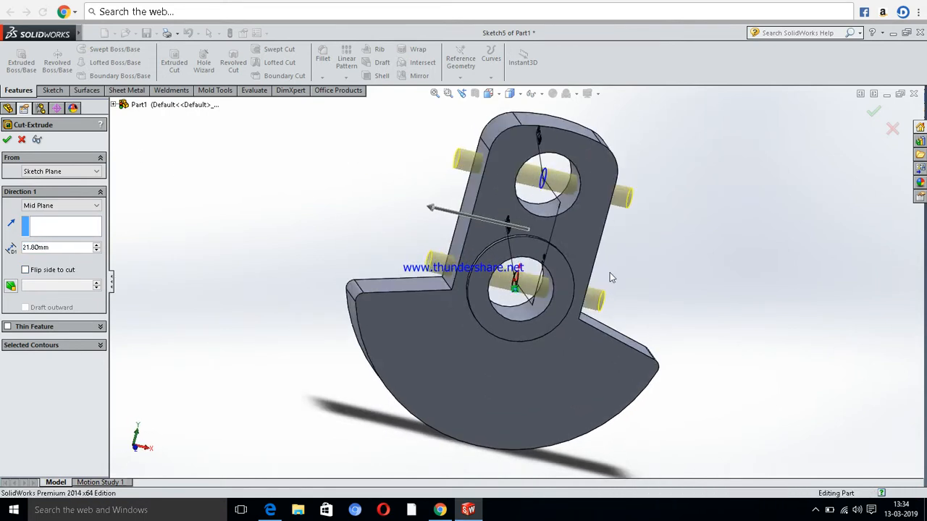
key("Return")
middle_click_drag(531, 221, 552, 234)
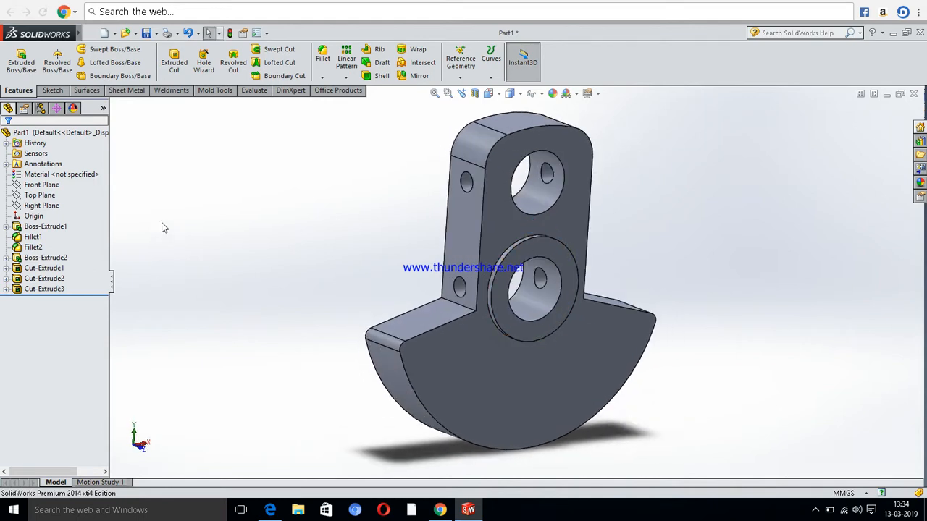
- Open the part's material library and check the specified material in the PDF drawing's title block
left_click(78, 177)
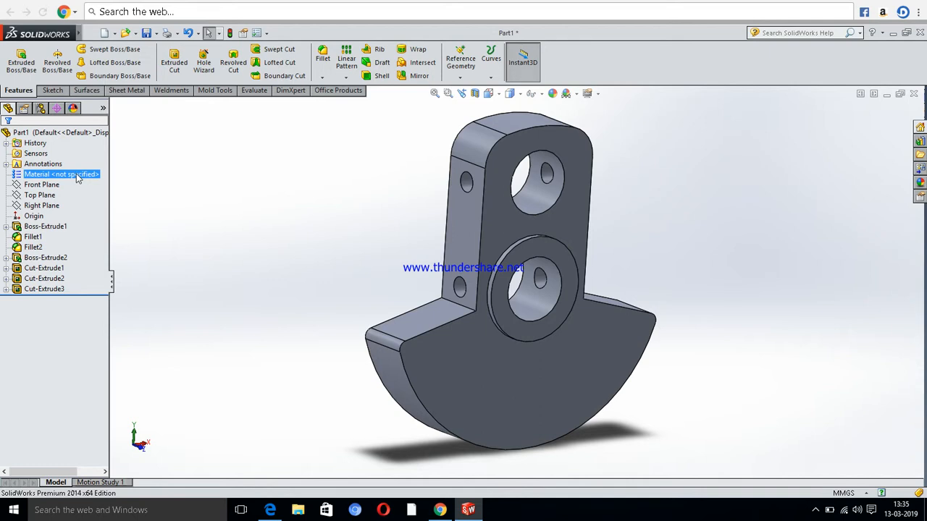
right_click(78, 178)
left_click(97, 182)
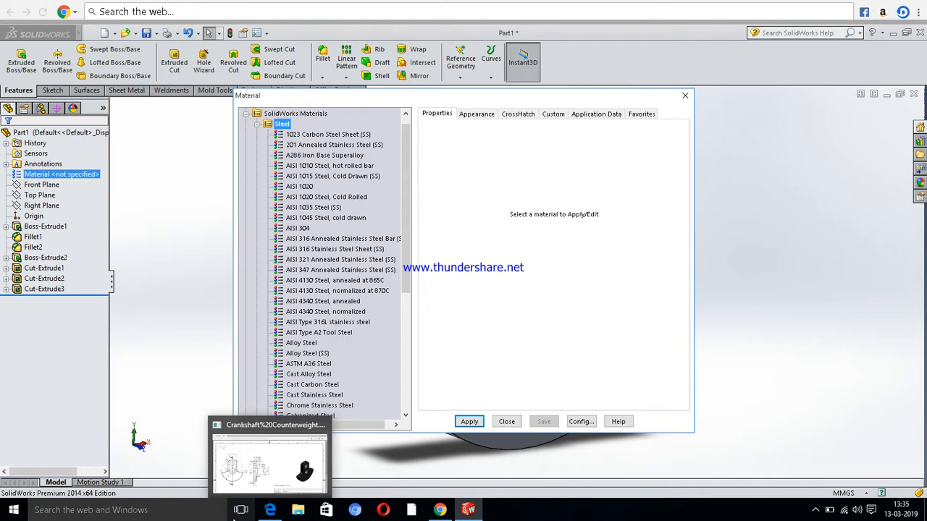
left_click(269, 510)
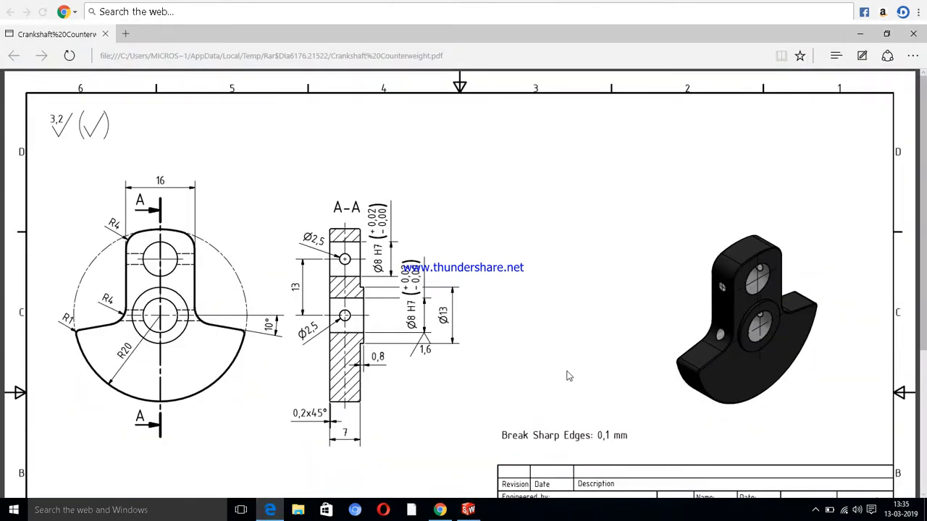
scroll(568, 375, "down", 3)
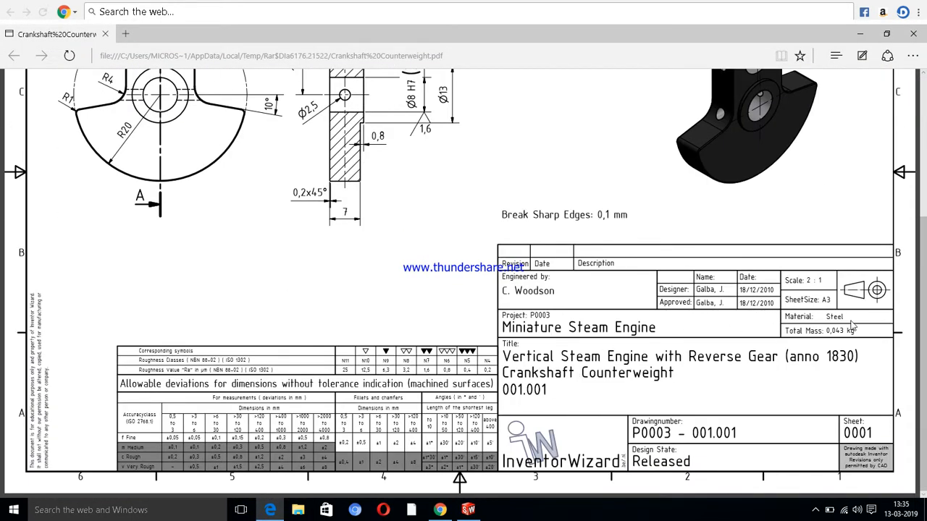
left_click(271, 510)
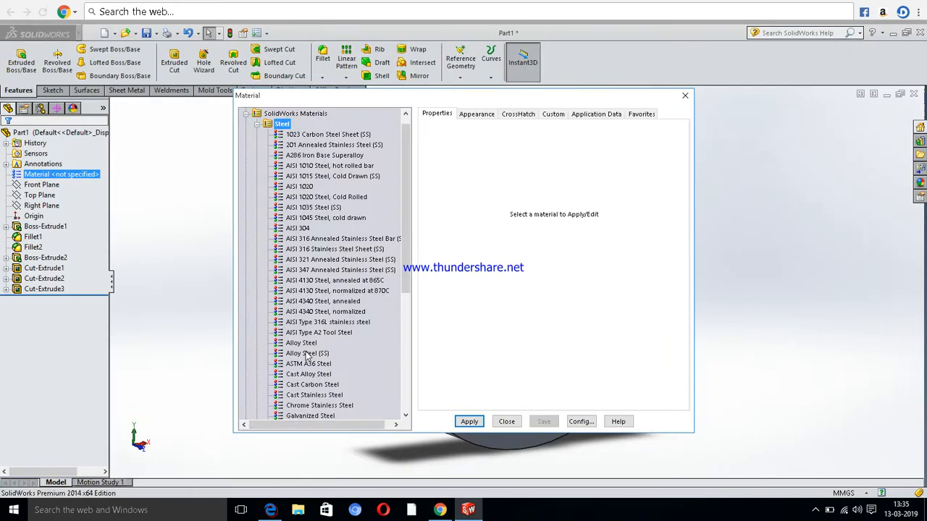
- Apply AISI 1015 Steel, Cold Drawn (SS) to the part and close the material library
scroll(307, 356, "down", 5)
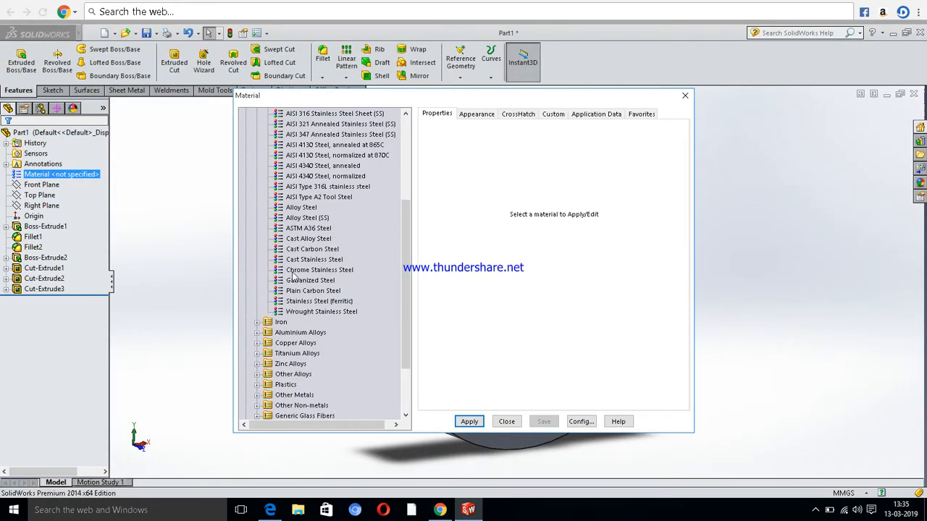
scroll(316, 226, "up", 5)
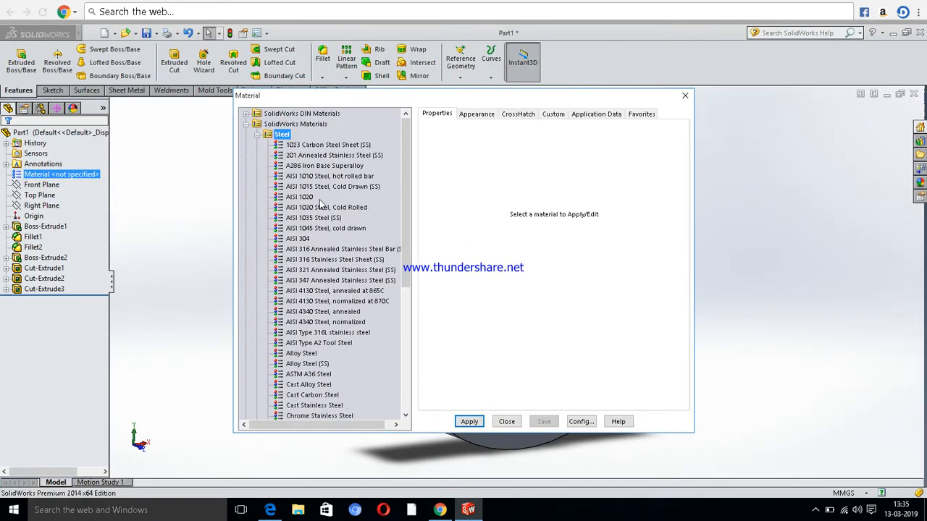
left_click(319, 187)
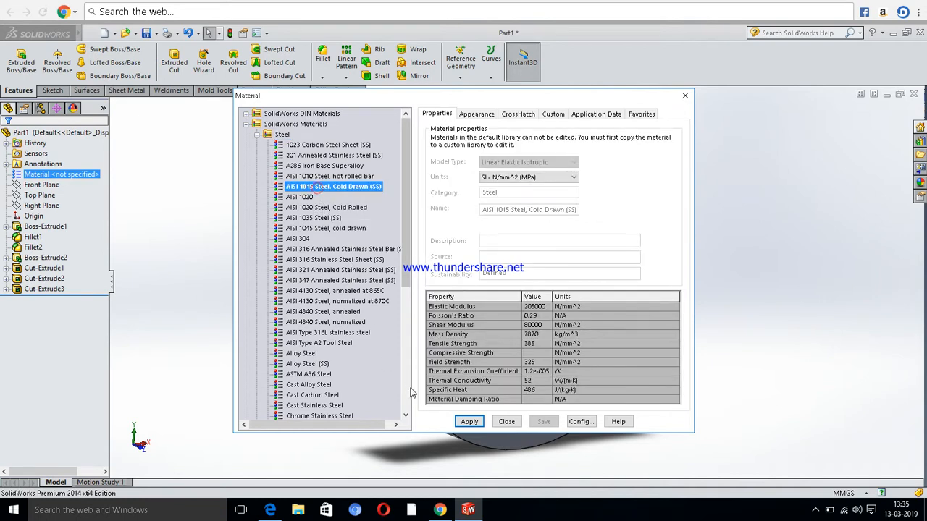
left_click(469, 422)
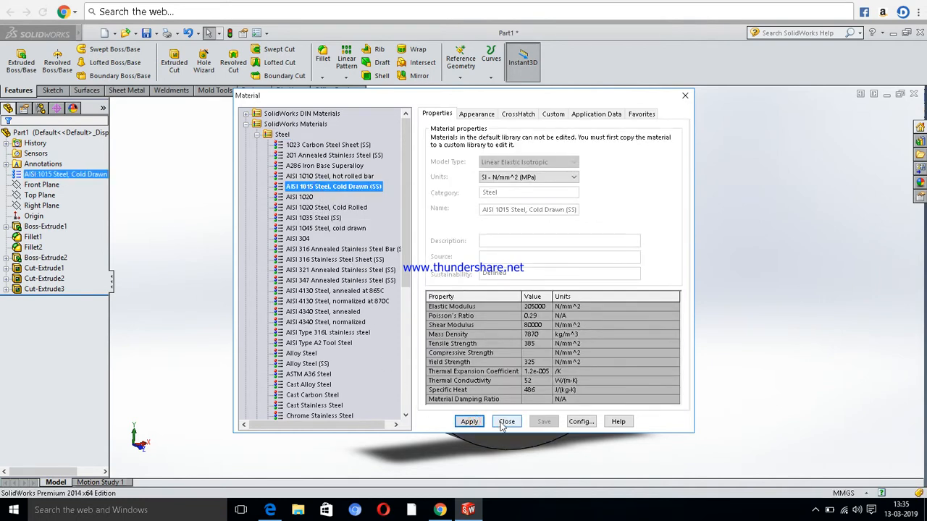
left_click(506, 422)
mouse_move(490, 299)
middle_mouse_down()
mouse_move(490, 345)
mouse_move(437, 300)
mouse_move(512, 268)
mouse_move(475, 304)
middle_mouse_up()
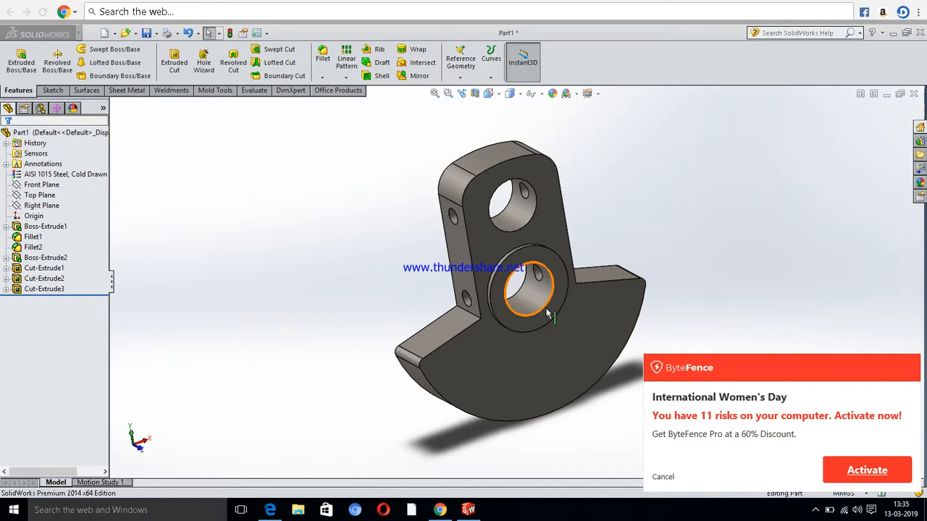
left_click(816, 509)
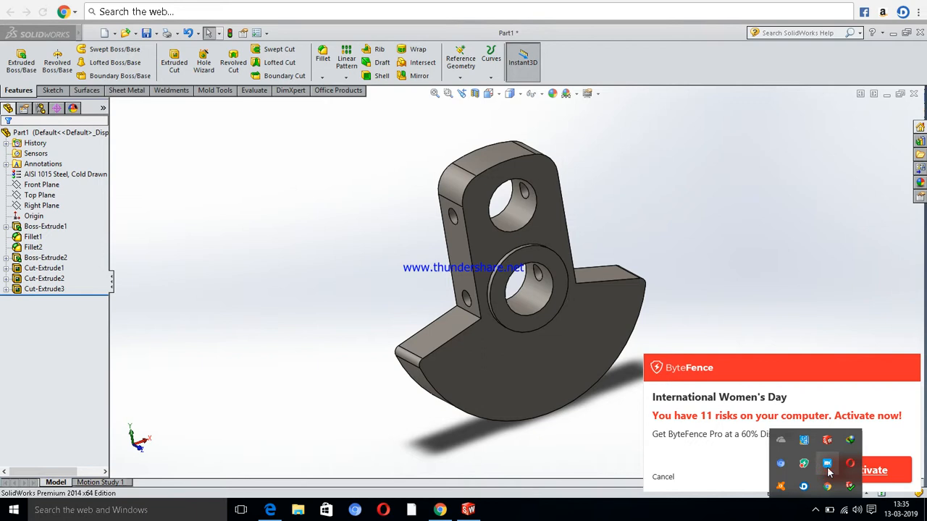